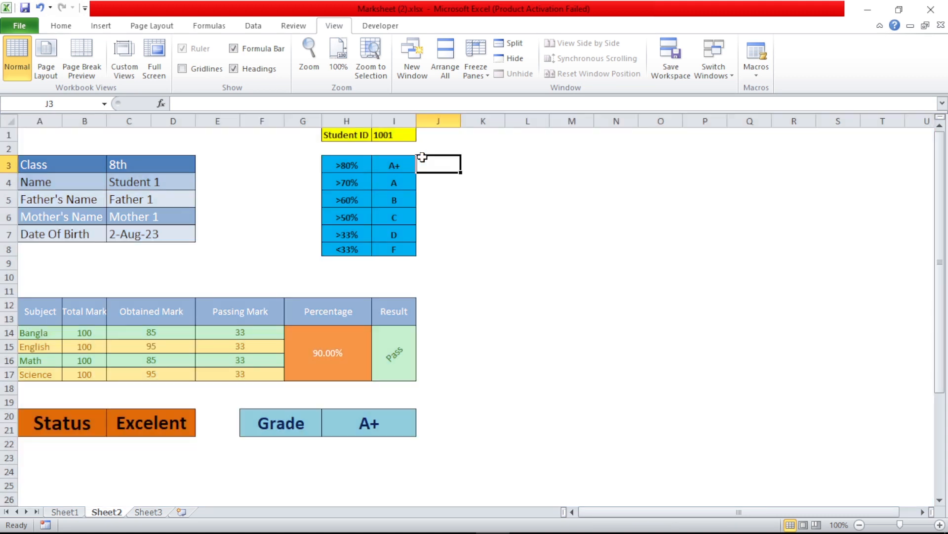
- Open the Student ID list in cell I1 of the finished marksheet and pick its first entry
{"action": "left_click", "coordinate": [423, 158]}
{"action": "left_click", "coordinate": [400, 134]}
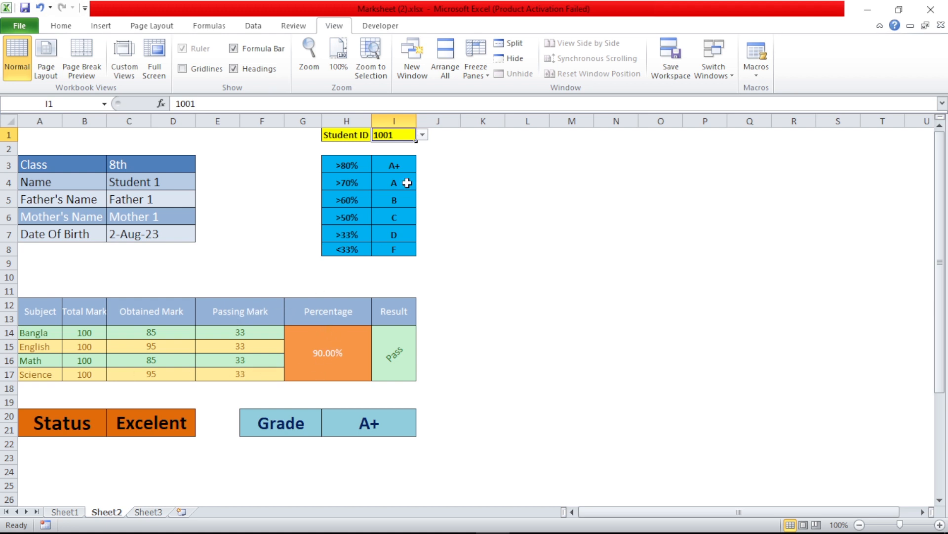
{"action": "left_click", "coordinate": [423, 135]}
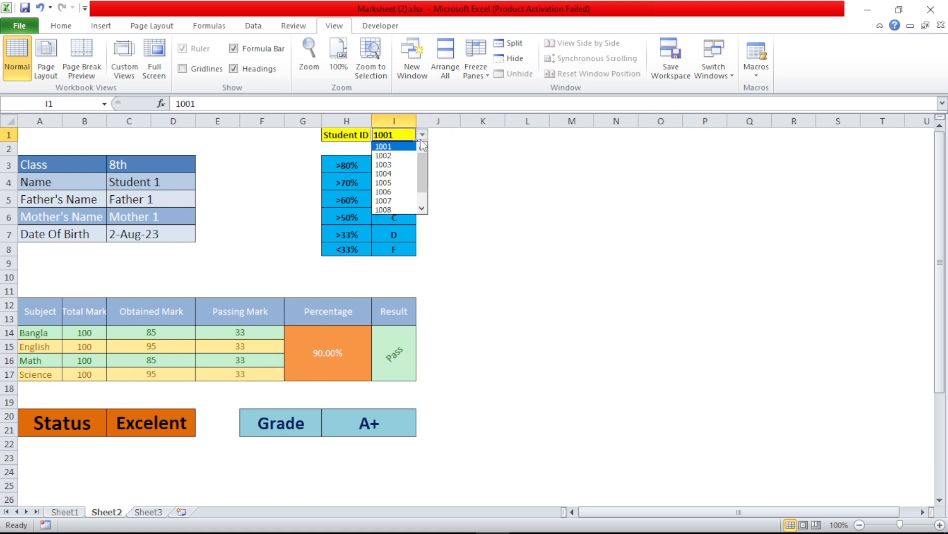
{"action": "left_click", "coordinate": [406, 149]}
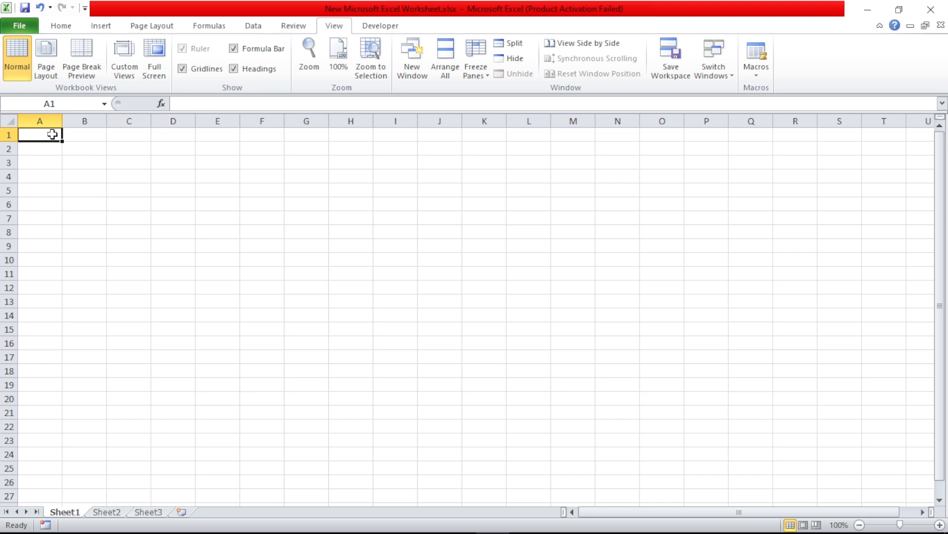
- Enter the headers Student Id, Student Name, S. Father Name, S. Mother Name and Date of Birth in A1:E1 of the blank workbook's Sheet1
{"action": "type", "text": "Student No"}
{"action": "key", "text": "Tab"}
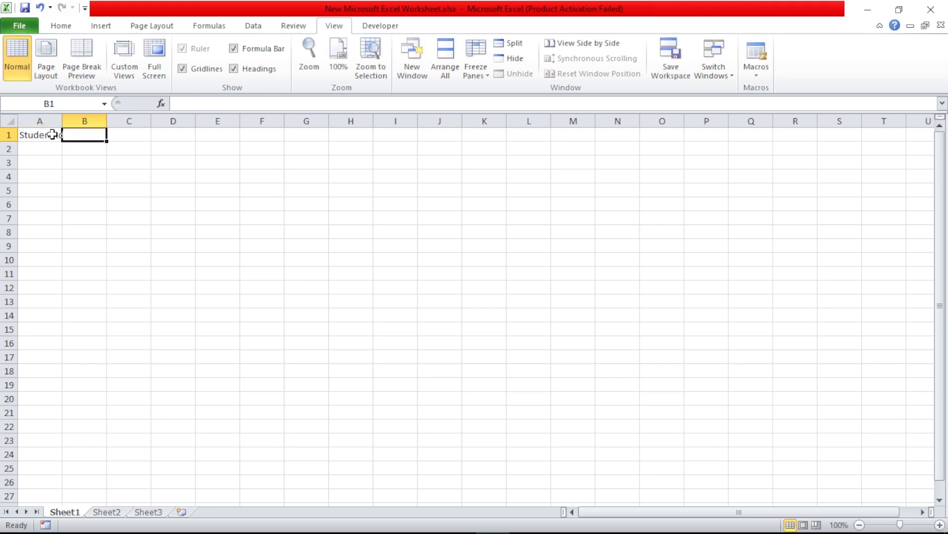
{"action": "type", "text": "S"}
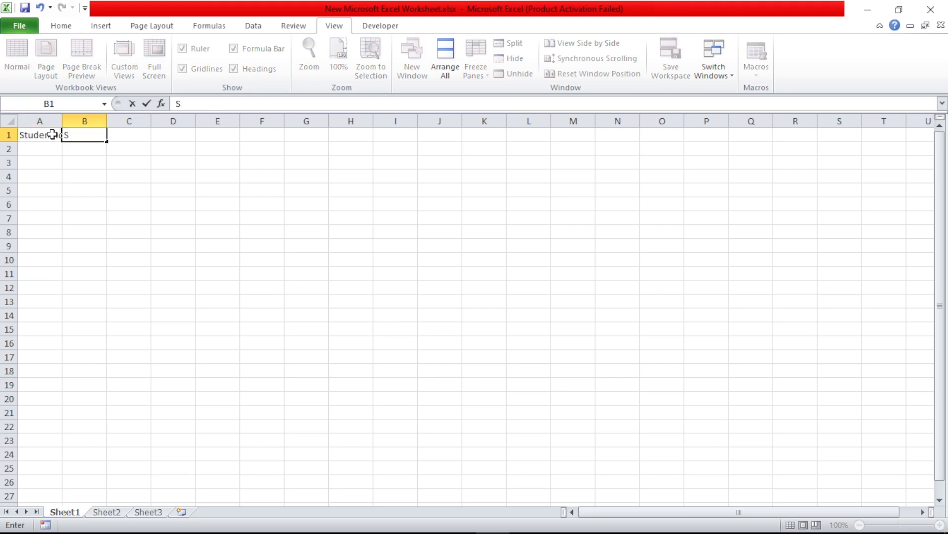
{"action": "type", "text": "tudent Name"}
{"action": "key", "text": "Tab"}
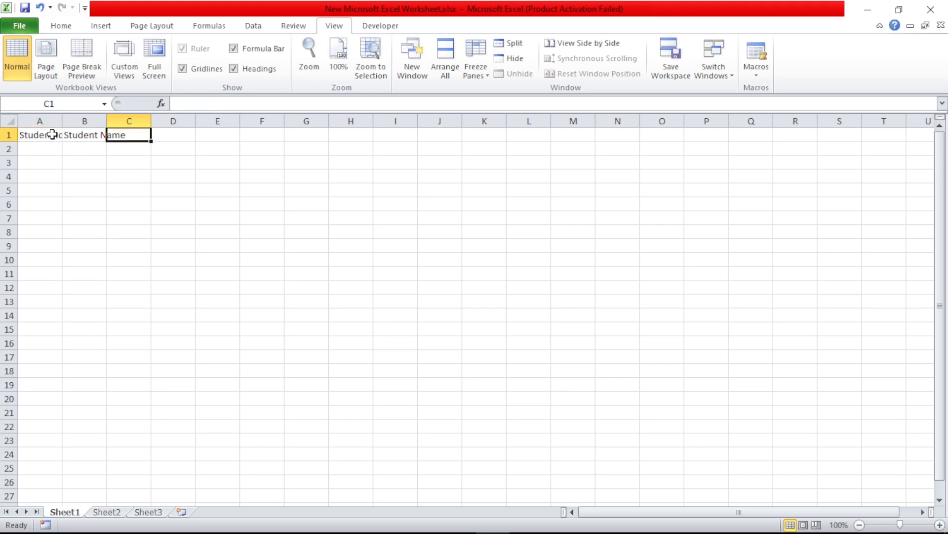
{"action": "type", "text": "S"}
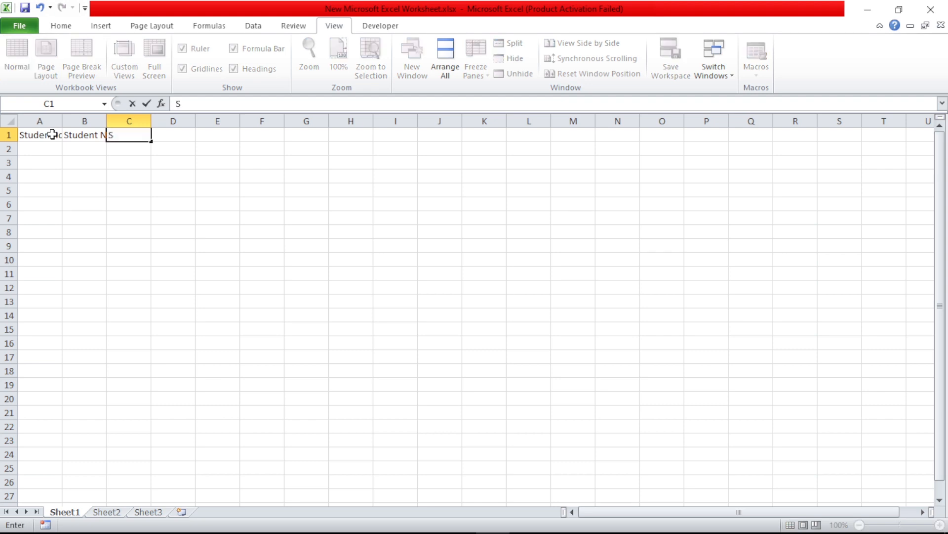
{"action": "type", "text": ". Father Name"}
{"action": "key", "text": "Tab"}
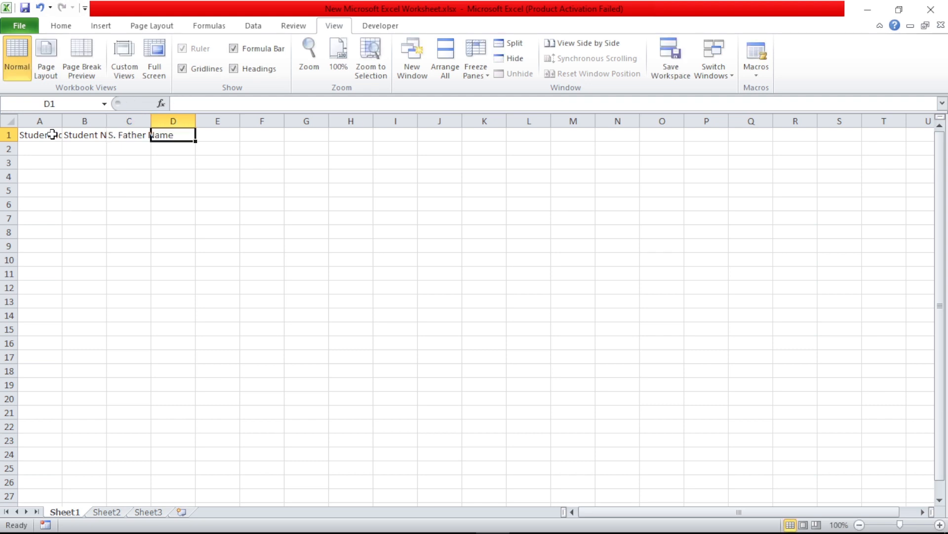
{"action": "type", "text": "S. Mother Name"}
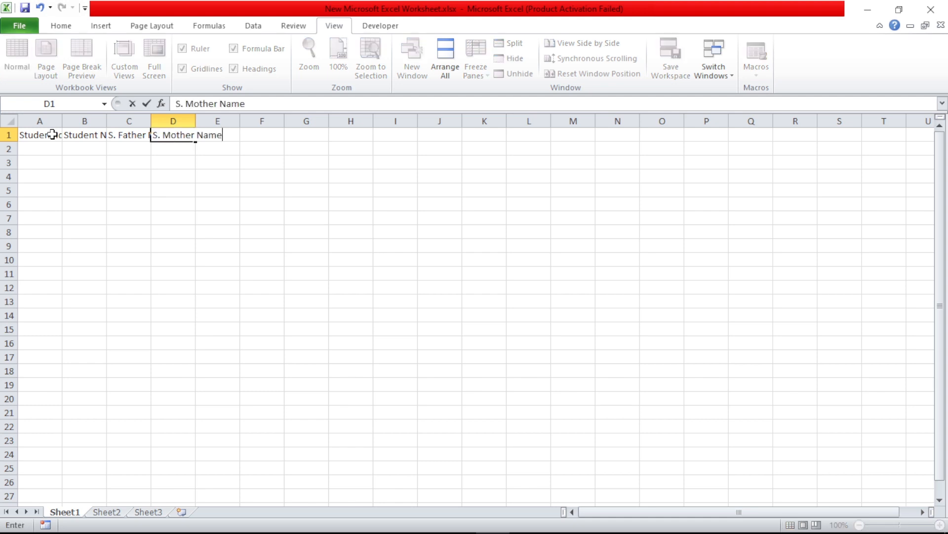
{"action": "key", "text": "Tab"}
{"action": "type", "text": "Date of Birth"}
{"action": "key", "text": "Tab"}
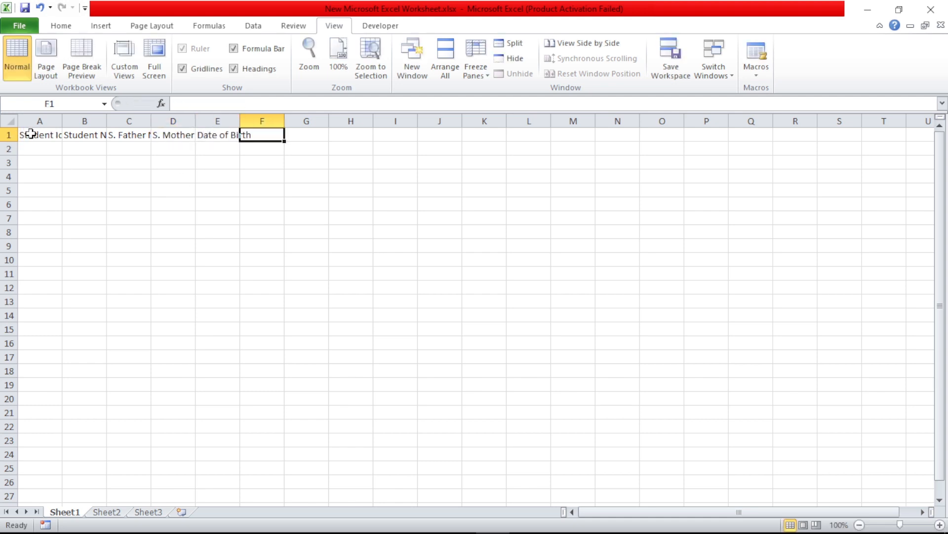
- Merge and center each header in columns A to E across rows 1 and 2, and middle-align all five vertically
{"action": "left_click", "coordinate": [31, 134]}
{"action": "left_click_drag", "start_coordinate": [30, 134], "coordinate": [32, 143]}
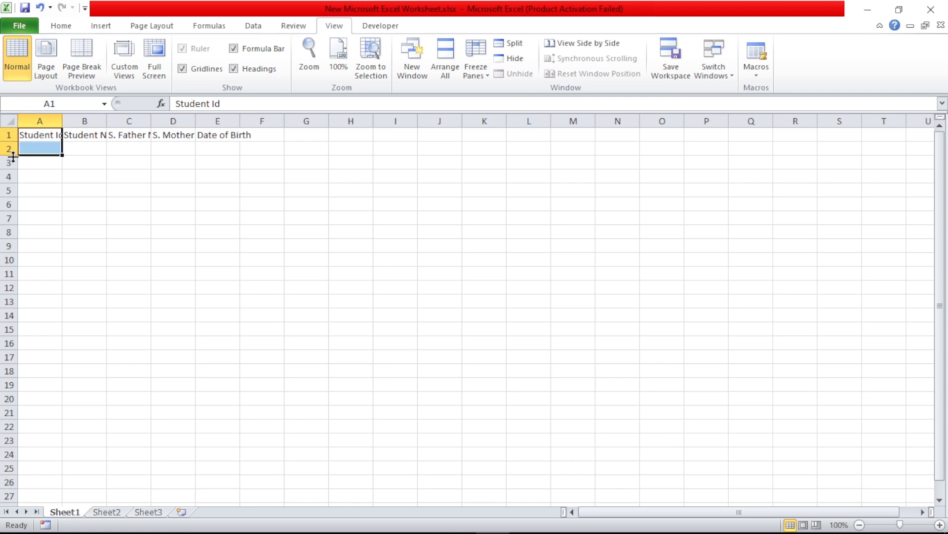
{"action": "left_click", "coordinate": [77, 28]}
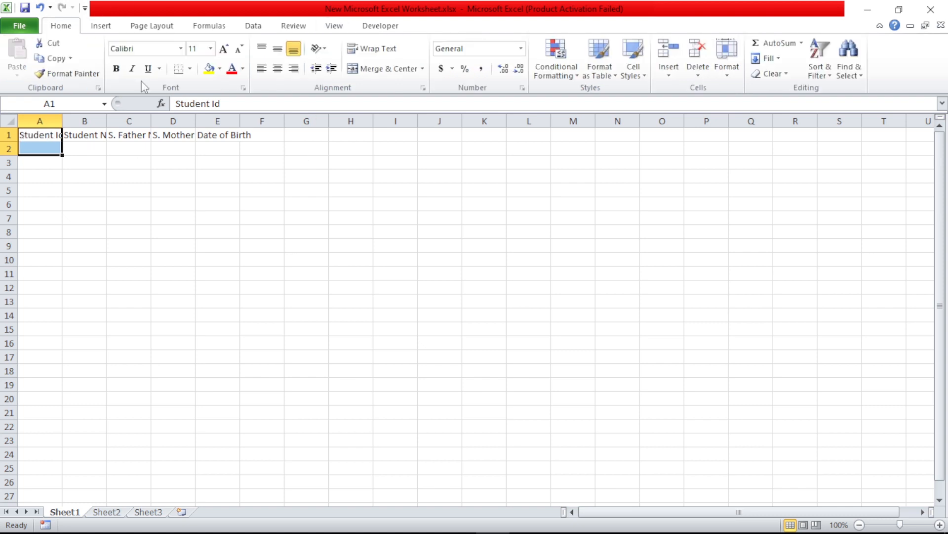
{"action": "left_click", "coordinate": [413, 75]}
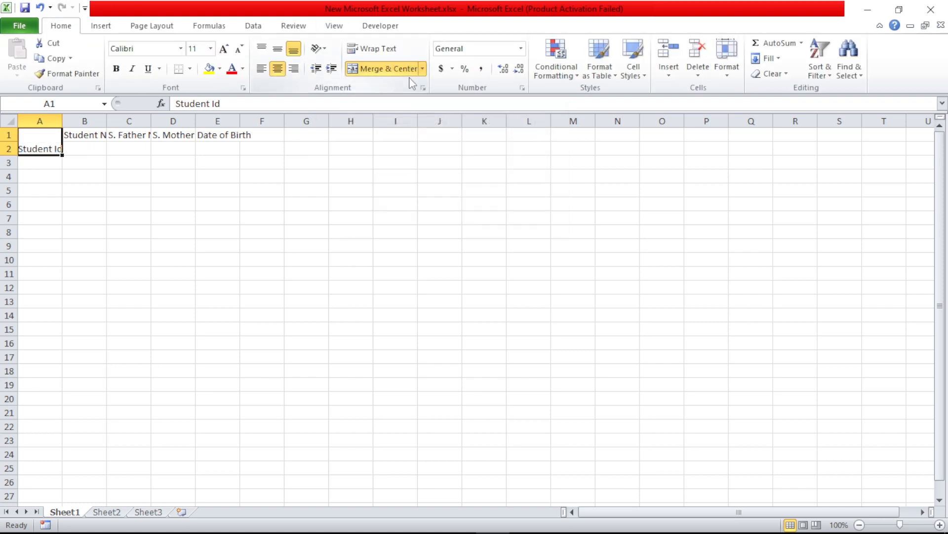
{"action": "left_click_drag", "start_coordinate": [92, 134], "coordinate": [213, 148]}
{"action": "left_click", "coordinate": [392, 73]}
{"action": "left_click", "coordinate": [385, 69]}
{"action": "left_click", "coordinate": [401, 74]}
{"action": "left_click", "coordinate": [213, 138]}
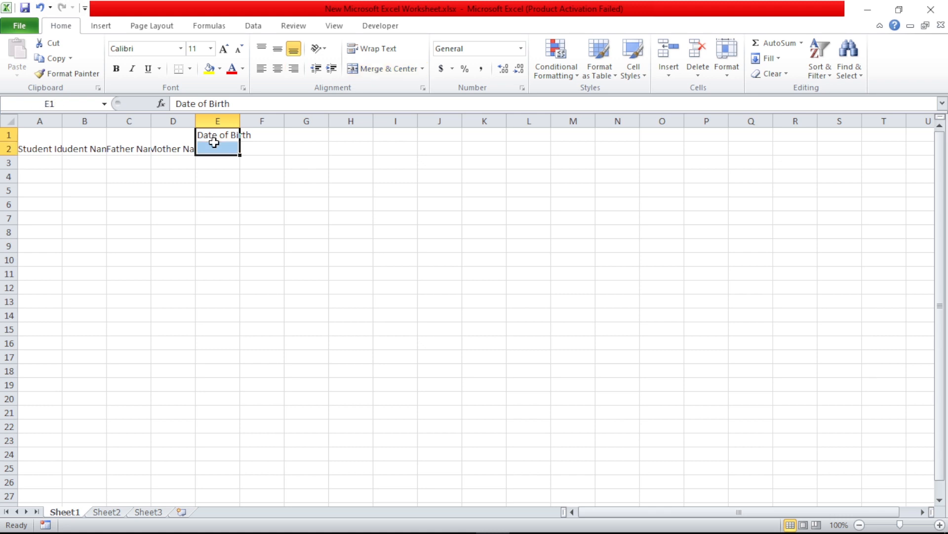
{"action": "left_click", "coordinate": [386, 69]}
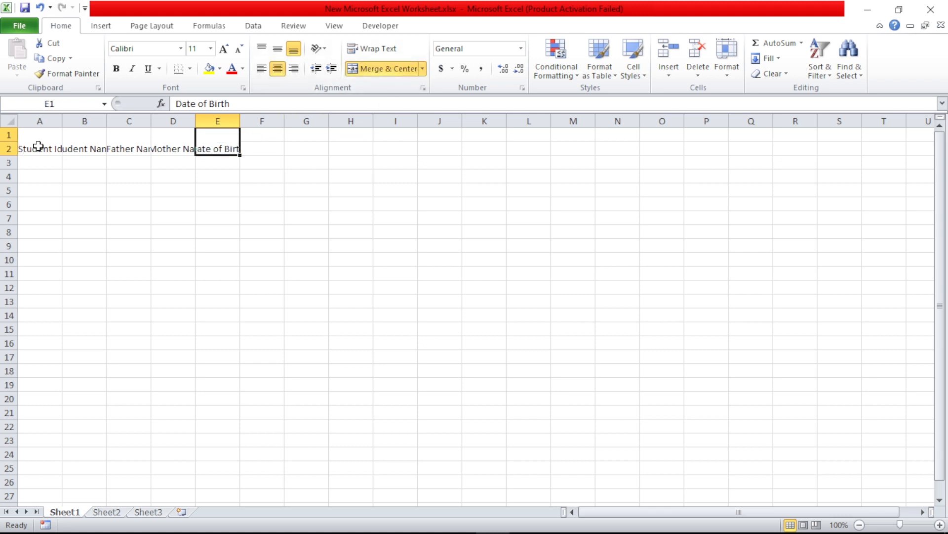
{"action": "left_click_drag", "start_coordinate": [38, 144], "coordinate": [217, 140]}
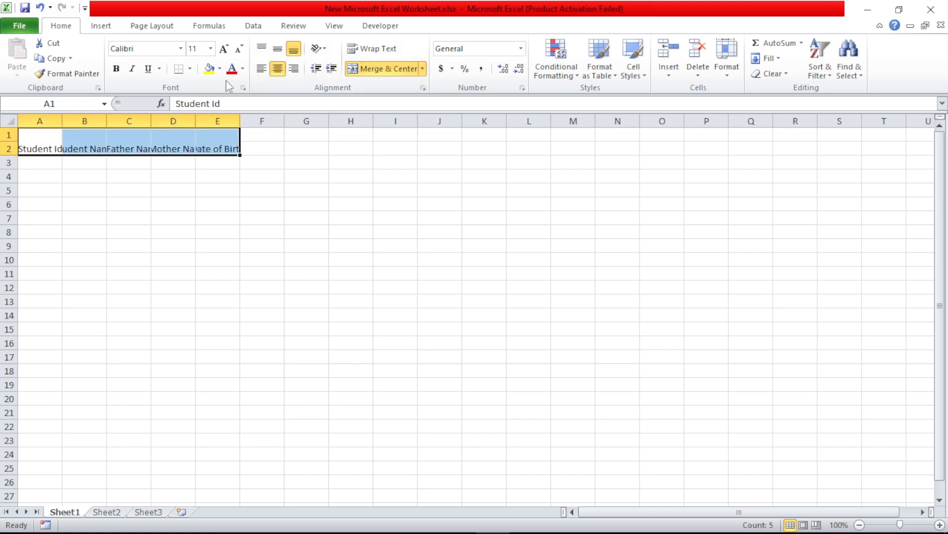
{"action": "left_click", "coordinate": [277, 53]}
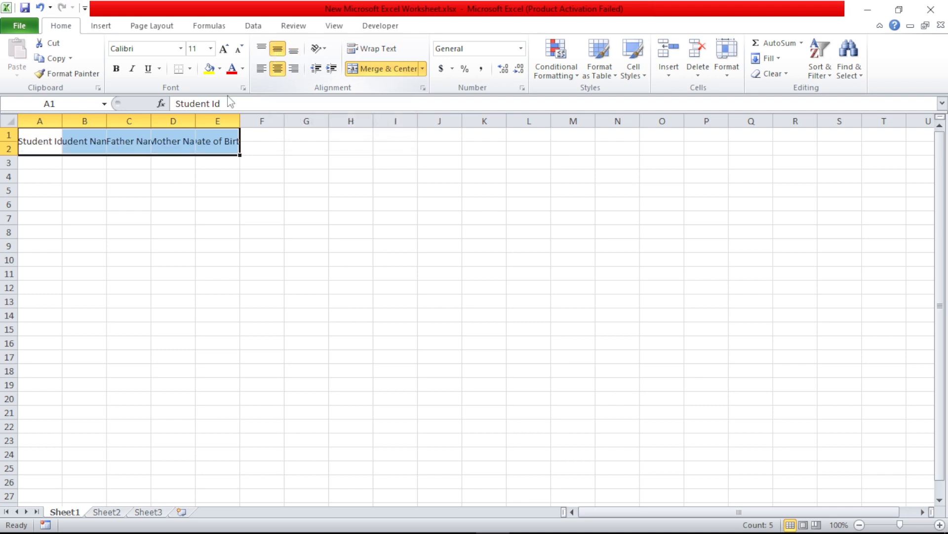
- Enter the subject names Bangla, English, Math and Science in F2:I2
{"action": "left_click", "coordinate": [262, 133]}
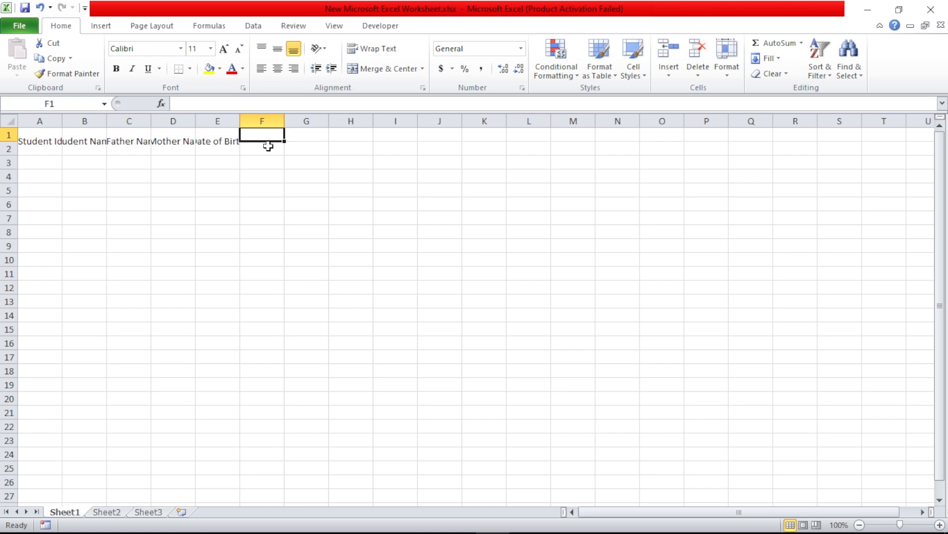
{"action": "left_click", "coordinate": [267, 146]}
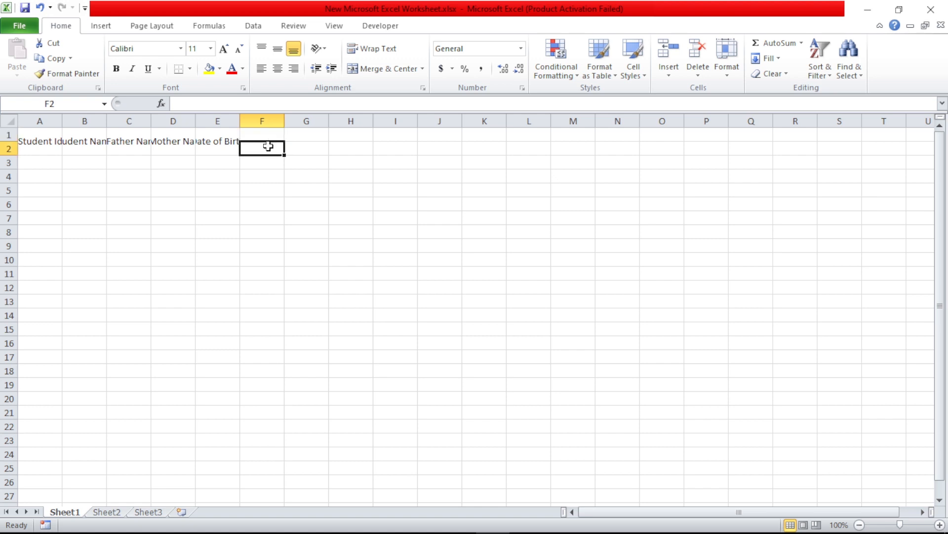
{"action": "type", "text": "Ba"}
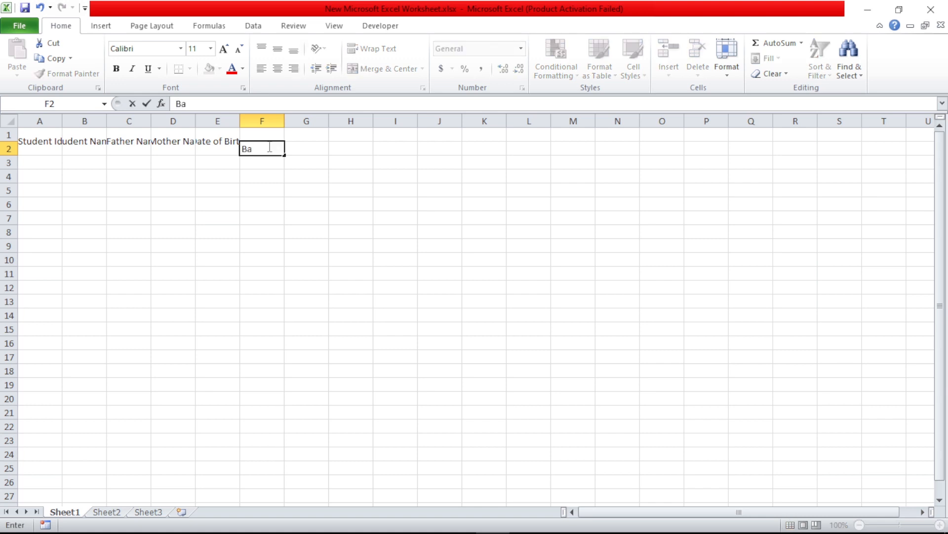
{"action": "type", "text": "ngla"}
{"action": "key", "text": "Tab"}
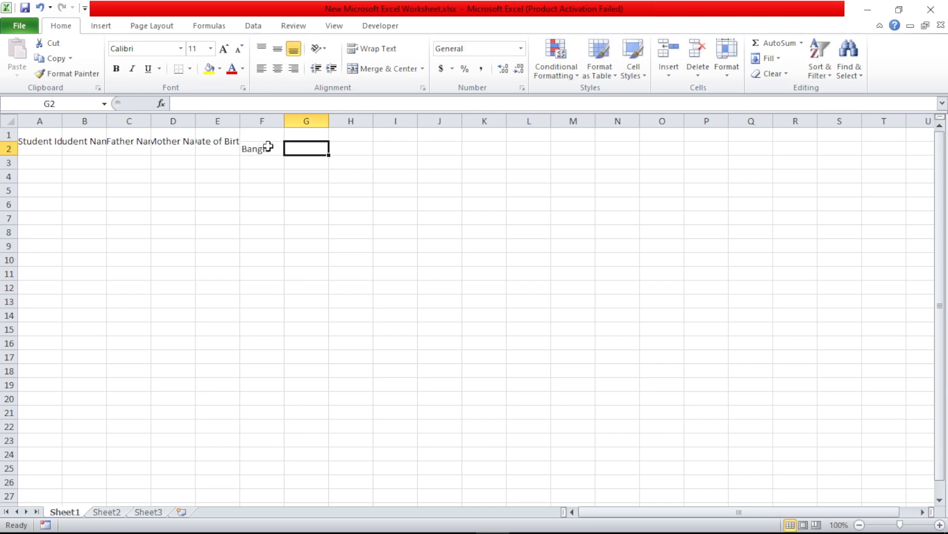
{"action": "type", "text": "English"}
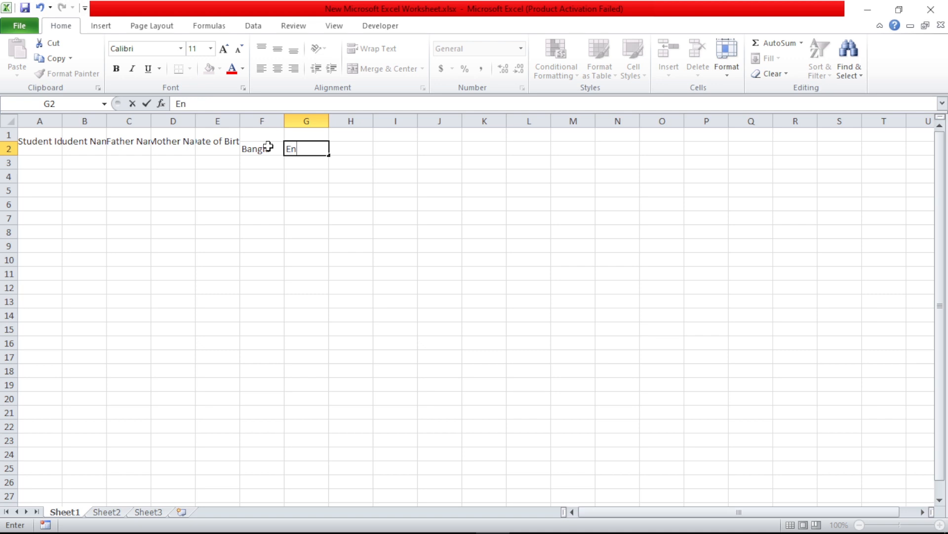
{"action": "key", "text": "Tab"}
{"action": "type", "text": "Math"}
{"action": "key", "text": "Tab"}
{"action": "type", "text": "Science"}
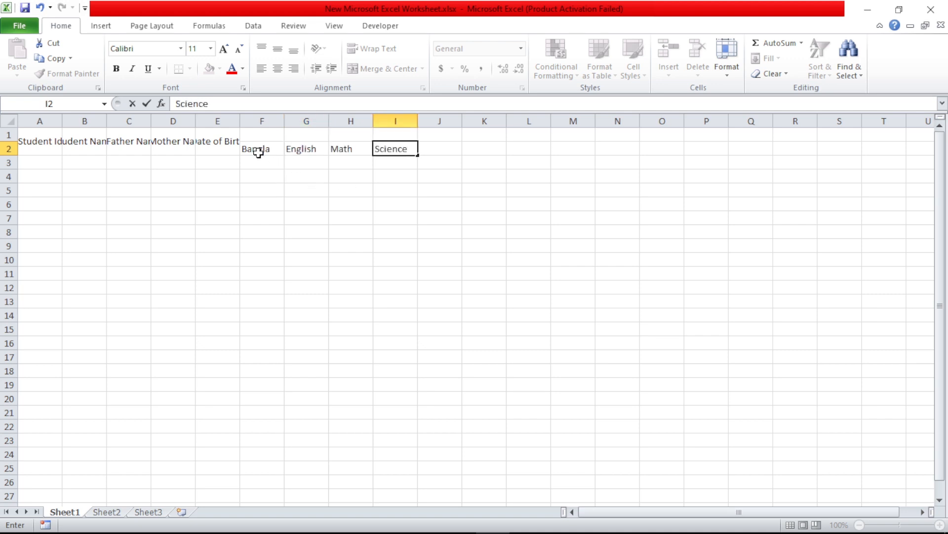
{"action": "key", "text": "Return"}
- Merge and center F1:I1 above the subject names and enter the header Subject
{"action": "left_click_drag", "start_coordinate": [266, 149], "coordinate": [394, 137]}
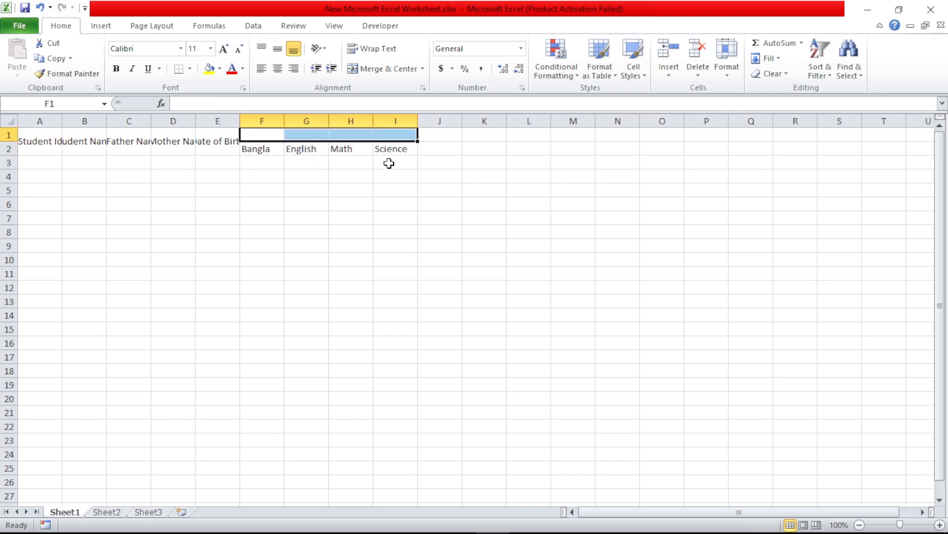
{"action": "left_click", "coordinate": [270, 161]}
{"action": "left_click_drag", "start_coordinate": [257, 139], "coordinate": [403, 134]}
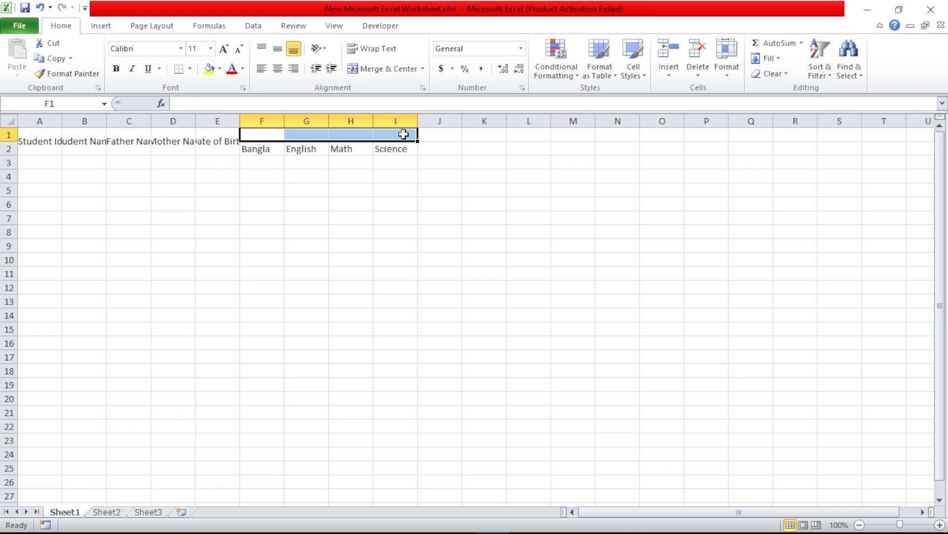
{"action": "left_click", "coordinate": [398, 69]}
{"action": "double_click", "coordinate": [336, 133]}
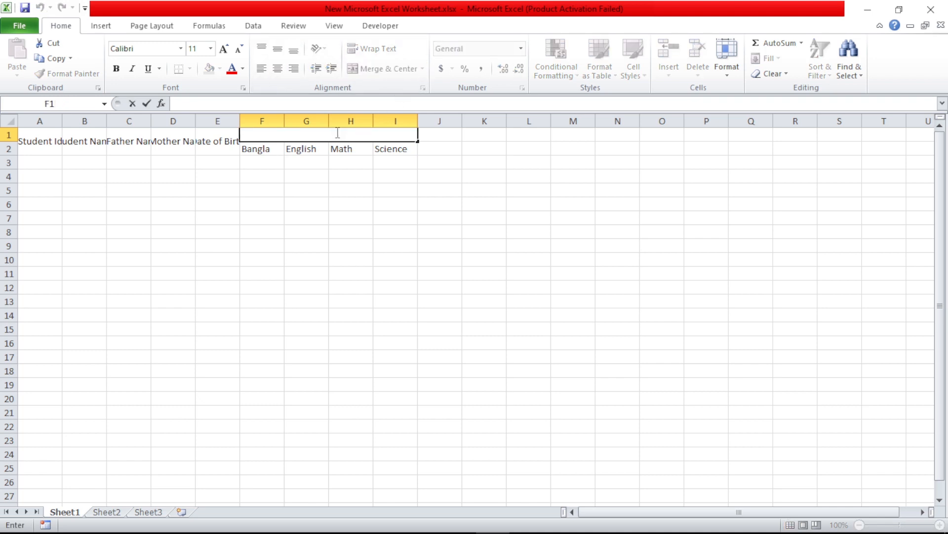
{"action": "type", "text": "Subject"}
- Merge and center J1:J2 and enter the header Total Mark
{"action": "left_click", "coordinate": [440, 148]}
{"action": "left_click_drag", "start_coordinate": [440, 134], "coordinate": [444, 146]}
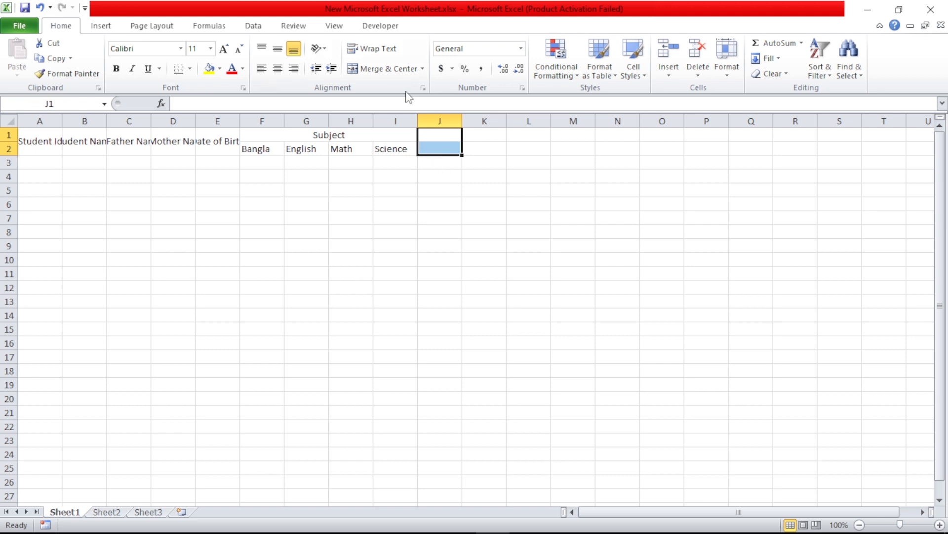
{"action": "left_click", "coordinate": [384, 70]}
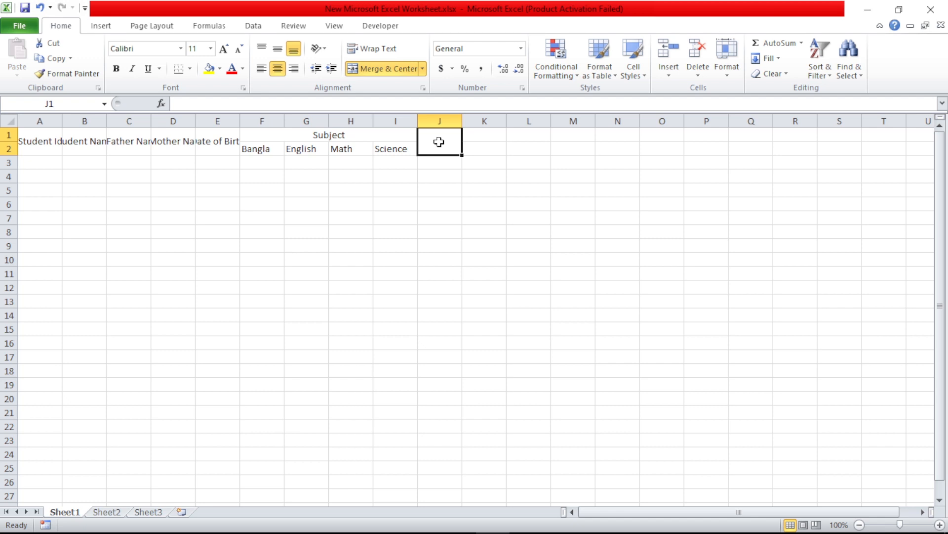
{"action": "type", "text": "Tot"}
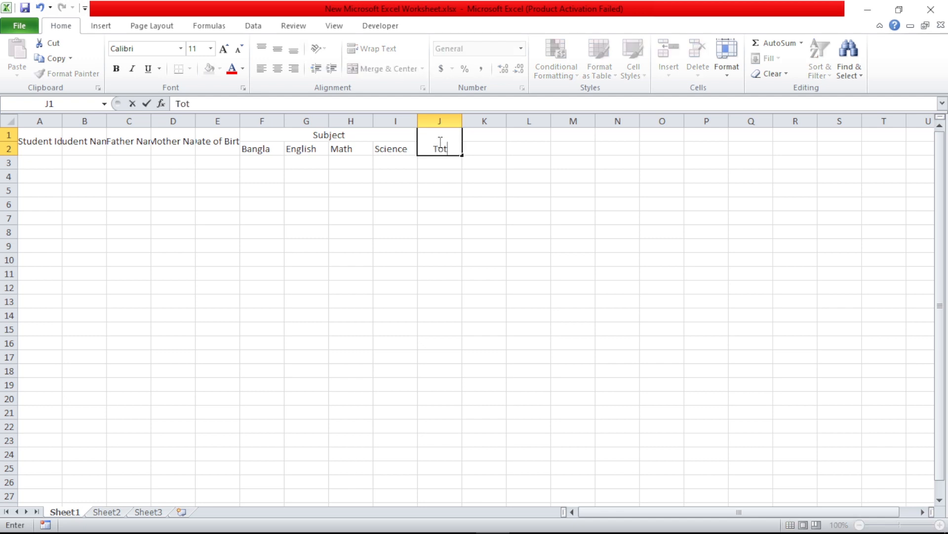
{"action": "type", "text": "al Mark"}
{"action": "key", "text": "Tab"}
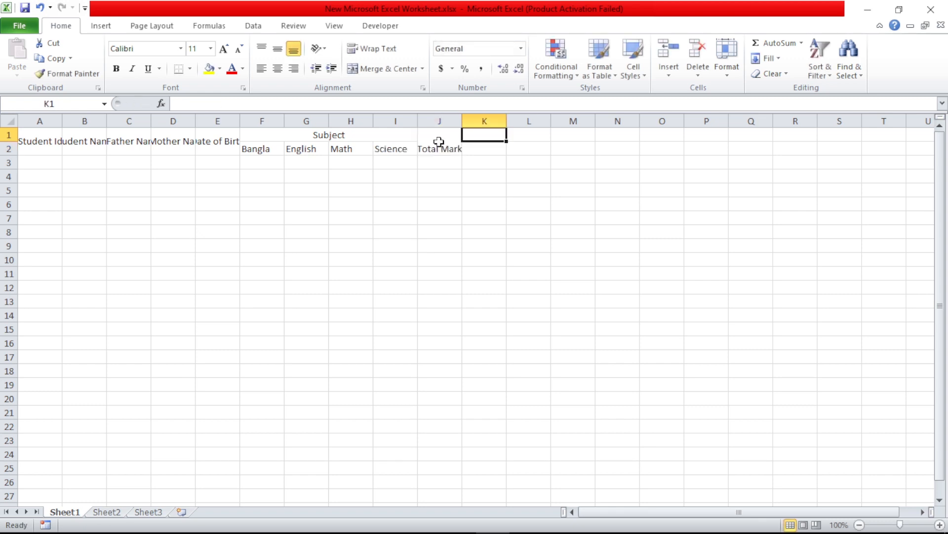
- Merge and center K1:K2 and enter the header Gain Mark
{"action": "left_click_drag", "start_coordinate": [496, 134], "coordinate": [487, 147]}
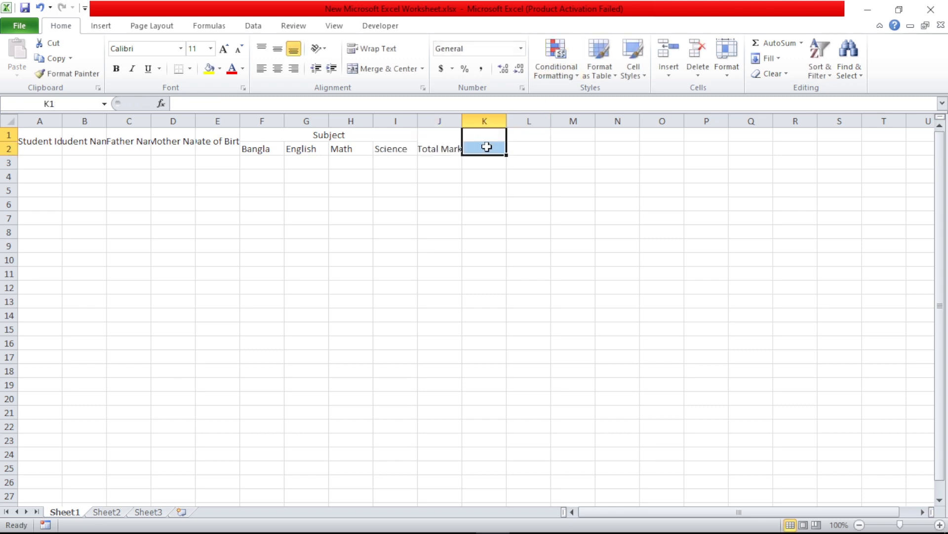
{"action": "left_click", "coordinate": [385, 69]}
{"action": "double_click", "coordinate": [486, 145]}
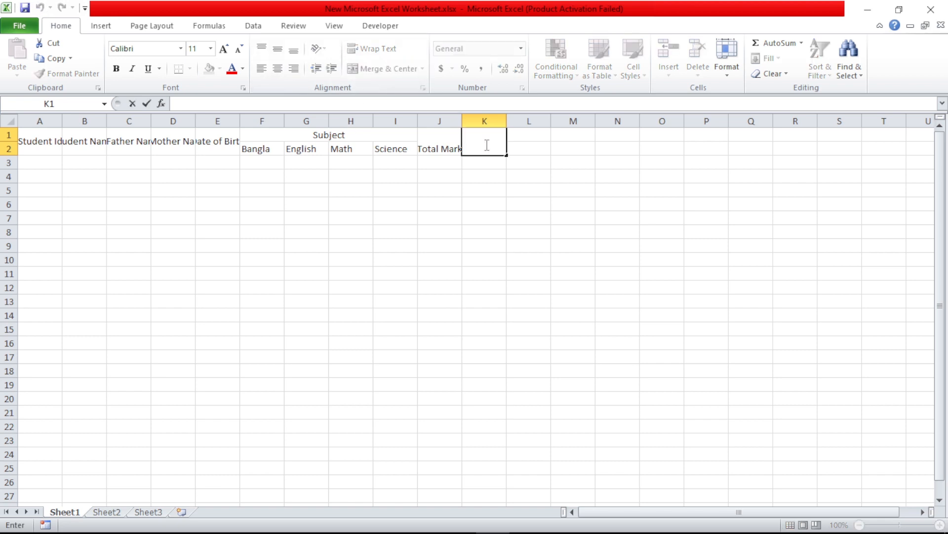
{"action": "type", "text": "Gain Mark"}
- Merge and center L1:L2 and M1:M2 separately and enter the headers Percentage and Result
{"action": "left_click_drag", "start_coordinate": [527, 137], "coordinate": [531, 144]}
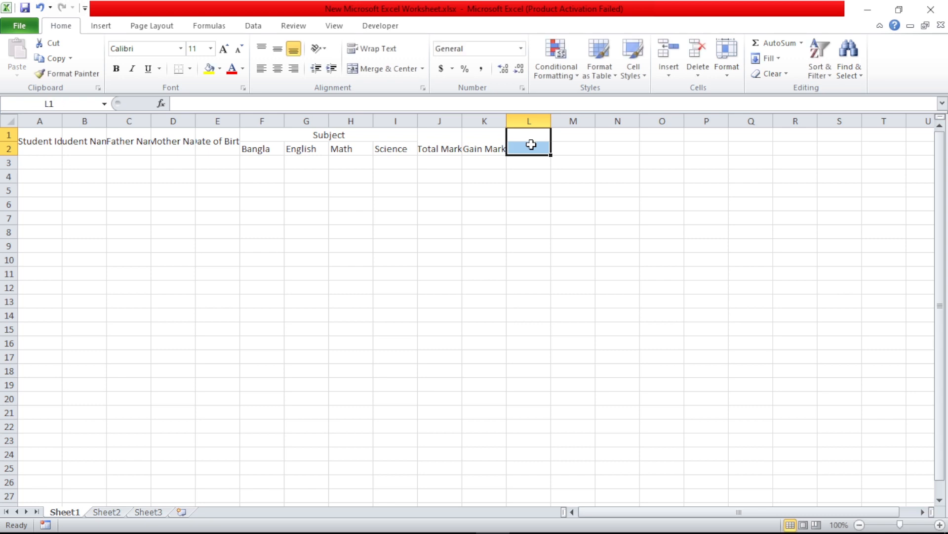
{"action": "type", "text": "Percentage"}
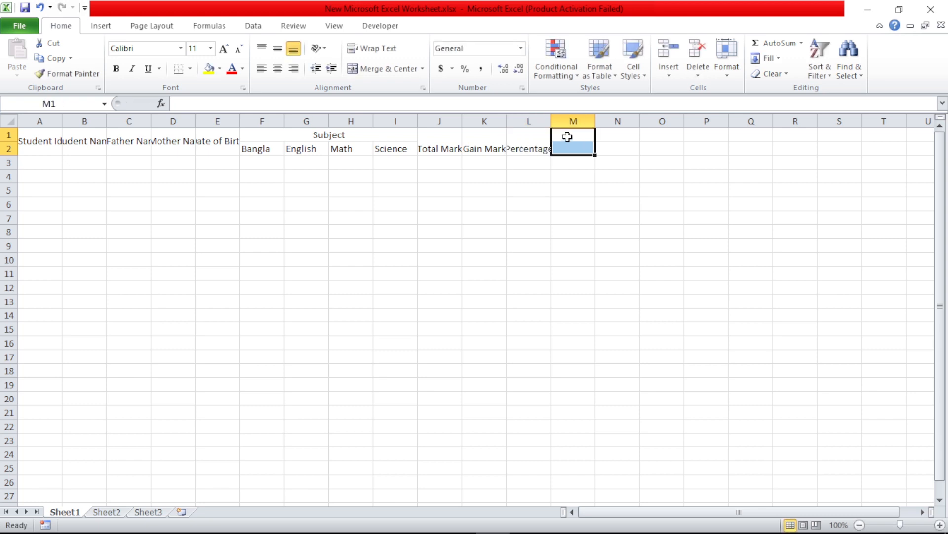
{"action": "left_click", "coordinate": [383, 68]}
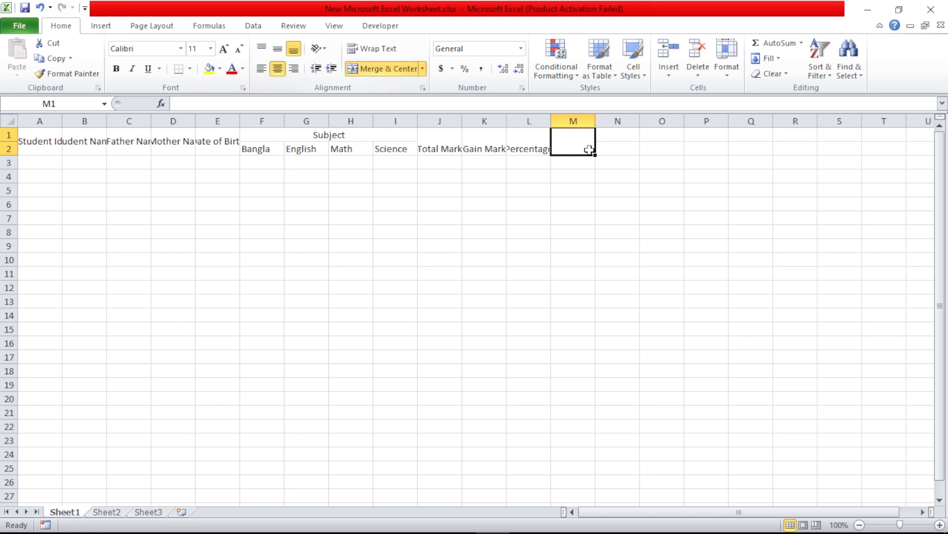
{"action": "double_click", "coordinate": [580, 145]}
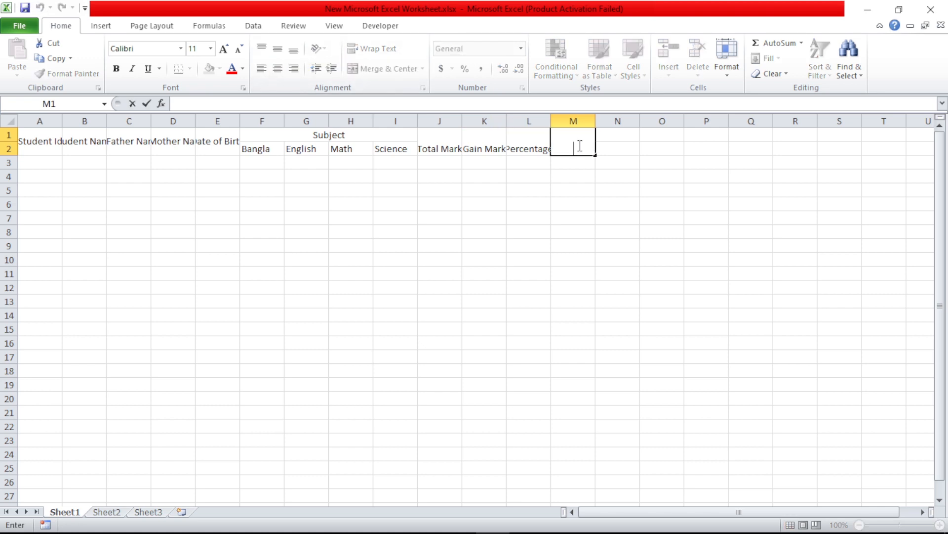
{"action": "type", "text": "Result"}
- Merge and center N1:N2 and enter the header Grade
{"action": "left_click_drag", "start_coordinate": [616, 138], "coordinate": [615, 146]}
{"action": "left_click", "coordinate": [383, 69]}
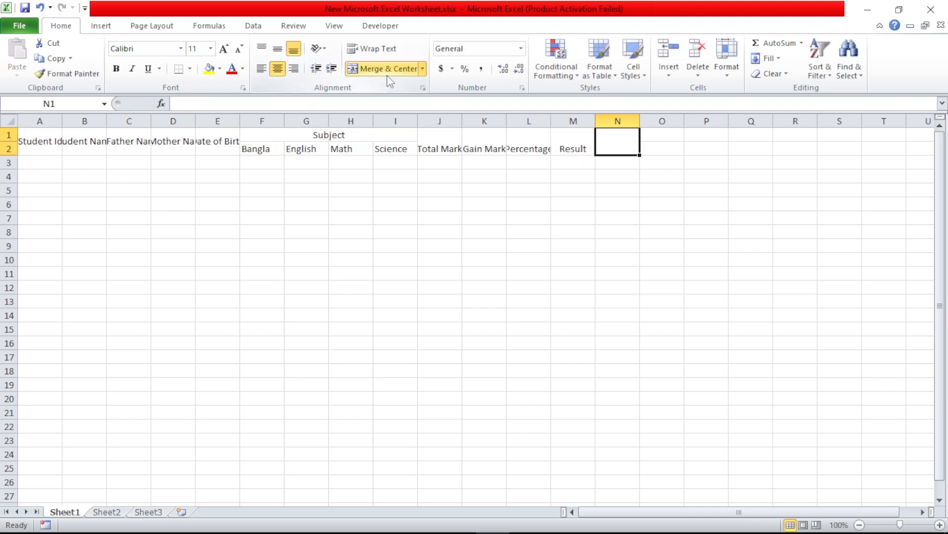
{"action": "type", "text": "Grade"}
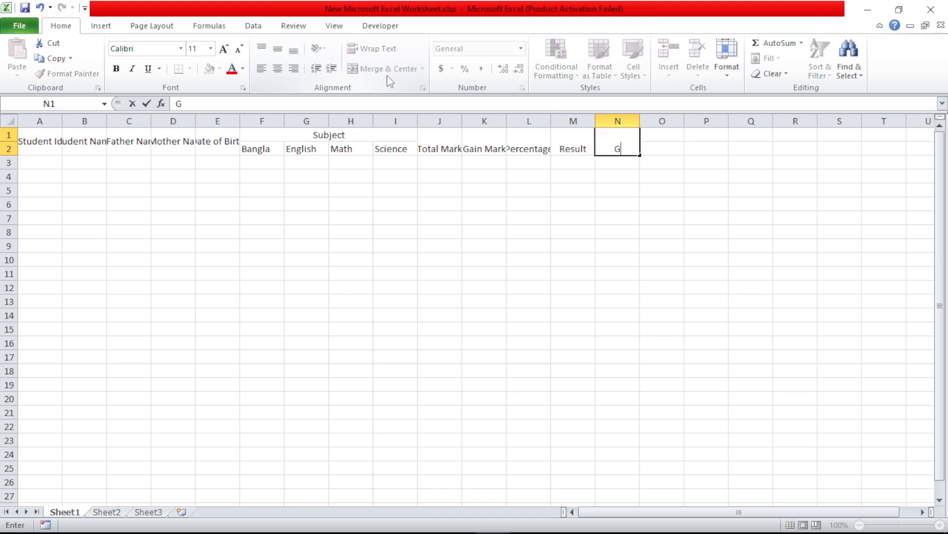
{"action": "left_click", "coordinate": [483, 162]}
- AutoFit the column widths of A to N to the header text in A1:N2
{"action": "left_click", "coordinate": [44, 144]}
{"action": "left_click_drag", "start_coordinate": [44, 145], "coordinate": [623, 149]}
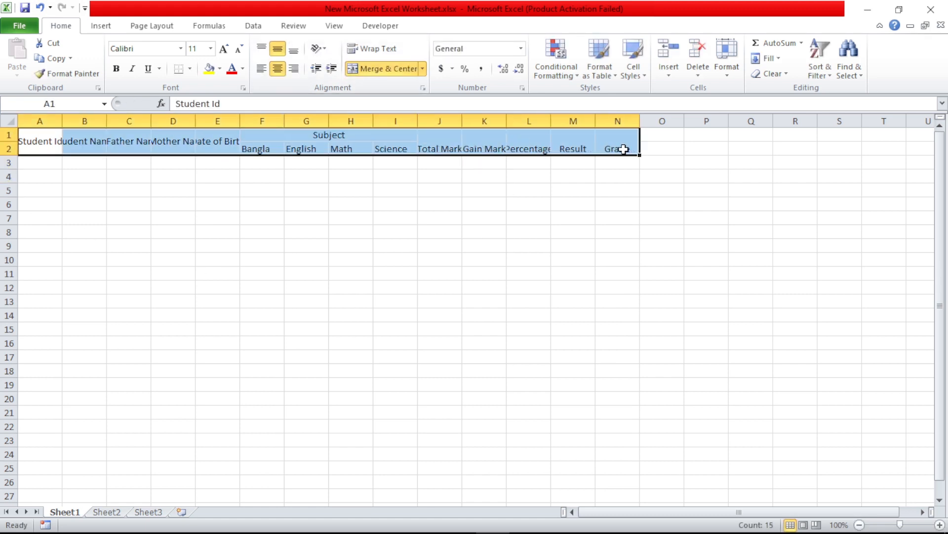
{"action": "left_click", "coordinate": [741, 71]}
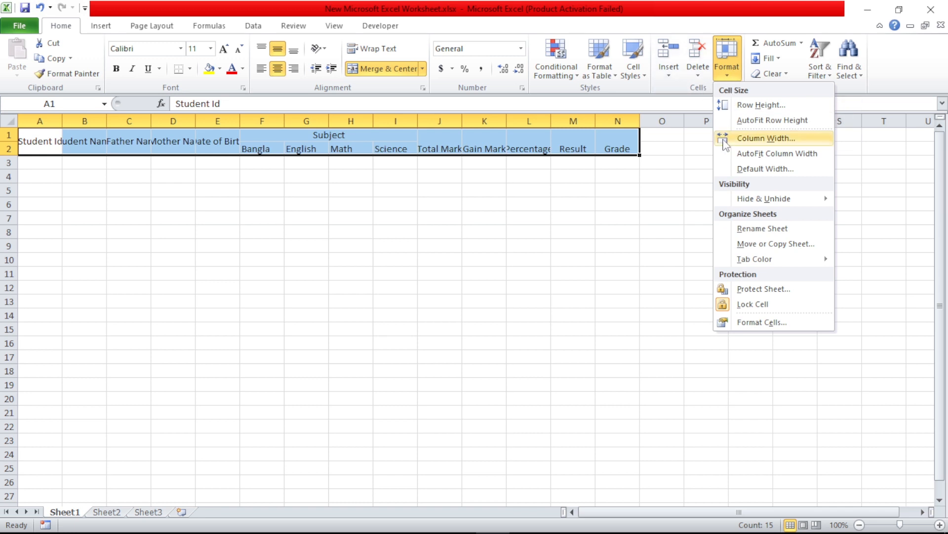
{"action": "left_click", "coordinate": [764, 156]}
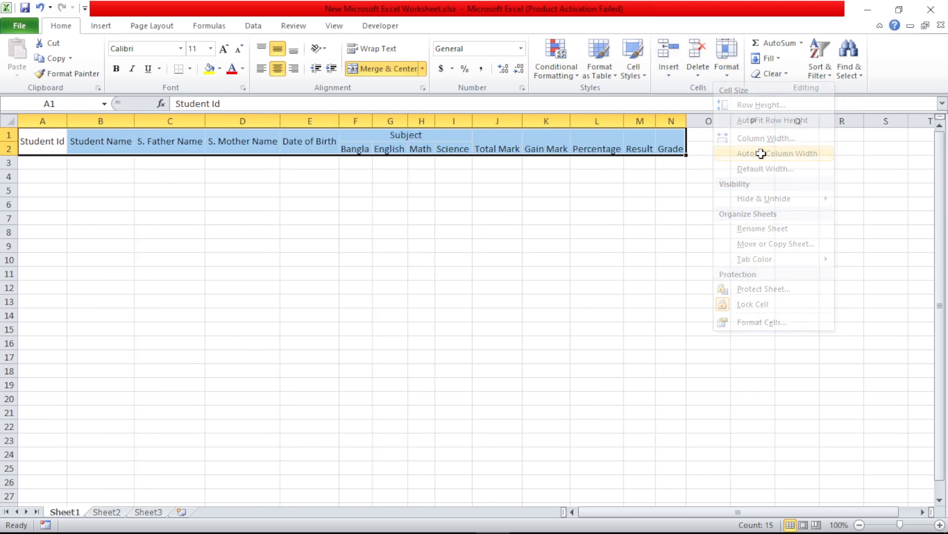
{"action": "left_click", "coordinate": [454, 246]}
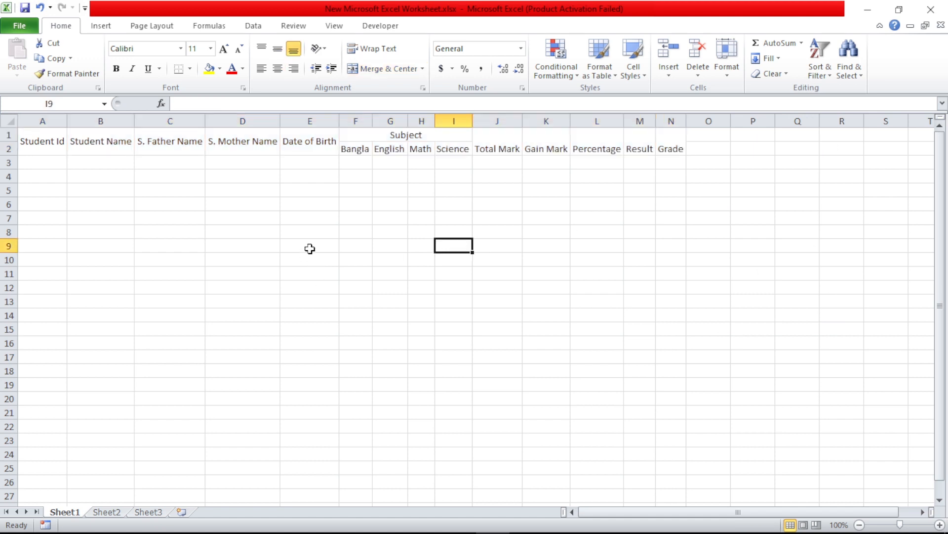
- Middle-align the merged headers Total Mark through Grade in J1:N2 vertically
{"action": "left_click_drag", "start_coordinate": [498, 147], "coordinate": [659, 141]}
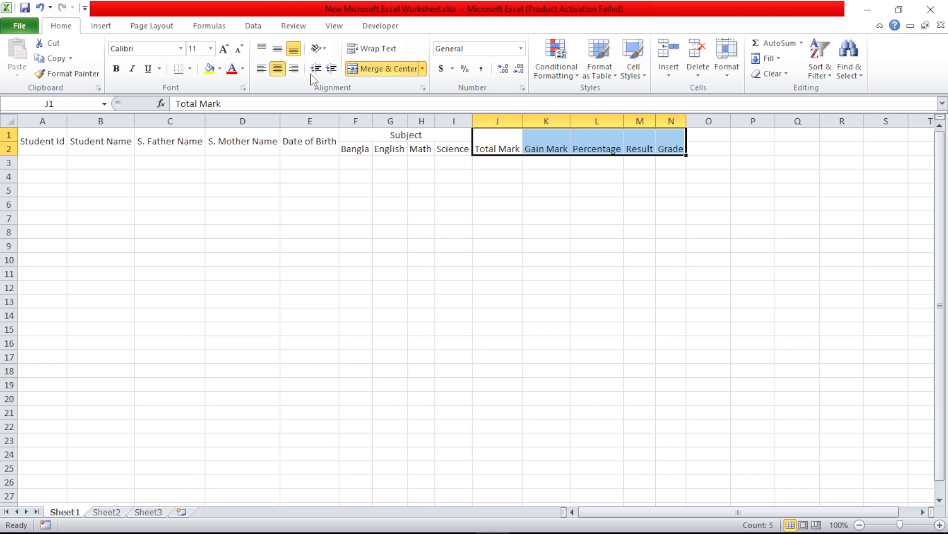
{"action": "left_click", "coordinate": [277, 50]}
{"action": "left_click", "coordinate": [546, 241]}
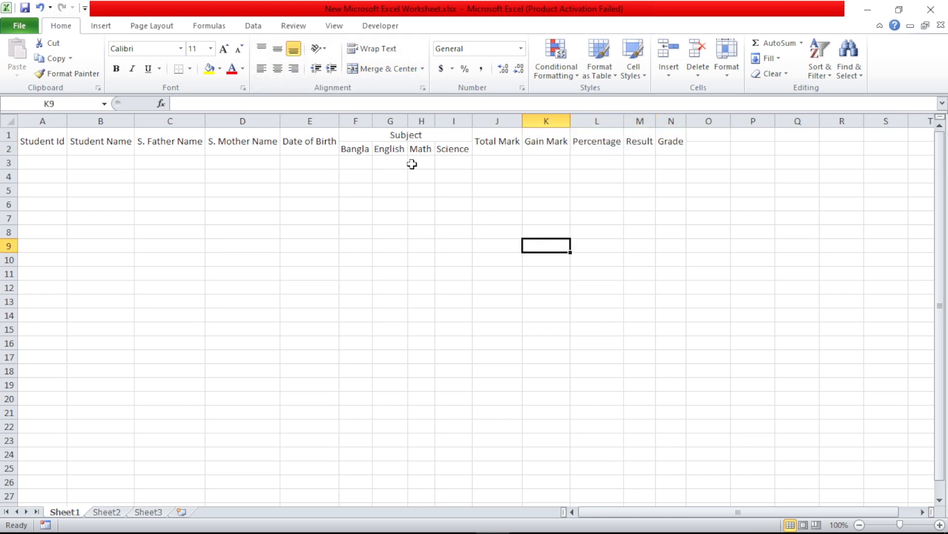
- Fill the header range A1:N2 with the standard yellow color
{"action": "left_click_drag", "start_coordinate": [66, 141], "coordinate": [681, 153]}
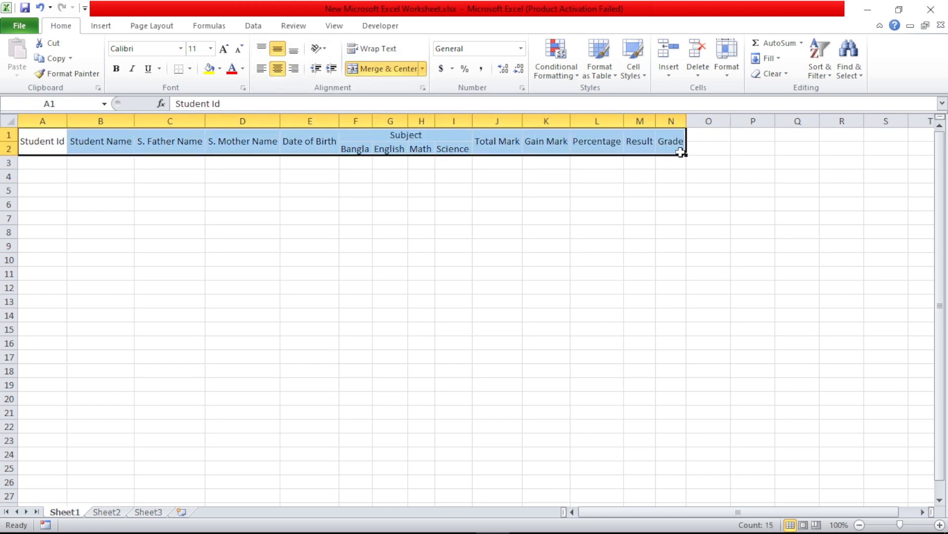
{"action": "left_click", "coordinate": [221, 69]}
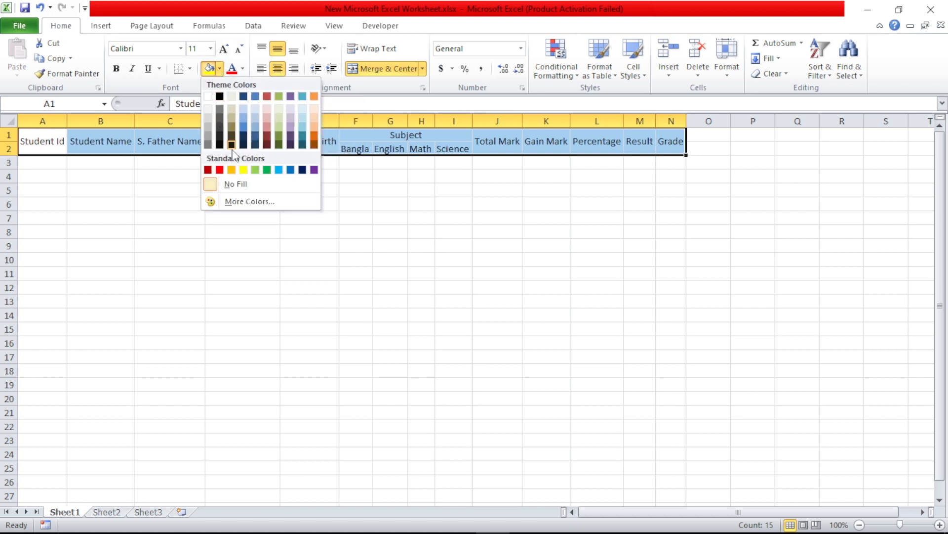
{"action": "left_click", "coordinate": [245, 171]}
{"action": "left_click", "coordinate": [363, 217]}
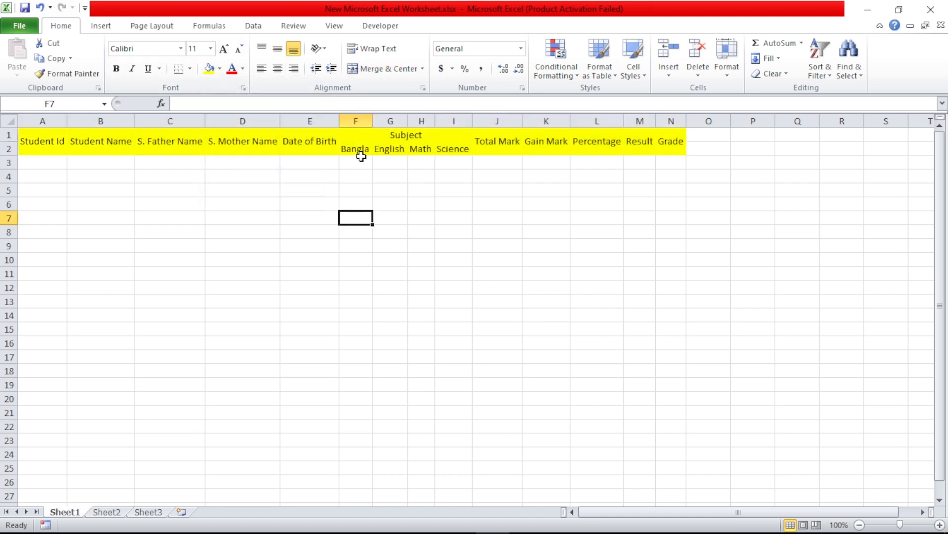
- Fill the subject name cells F2:I2 with the standard light blue color
{"action": "left_click_drag", "start_coordinate": [356, 149], "coordinate": [456, 148]}
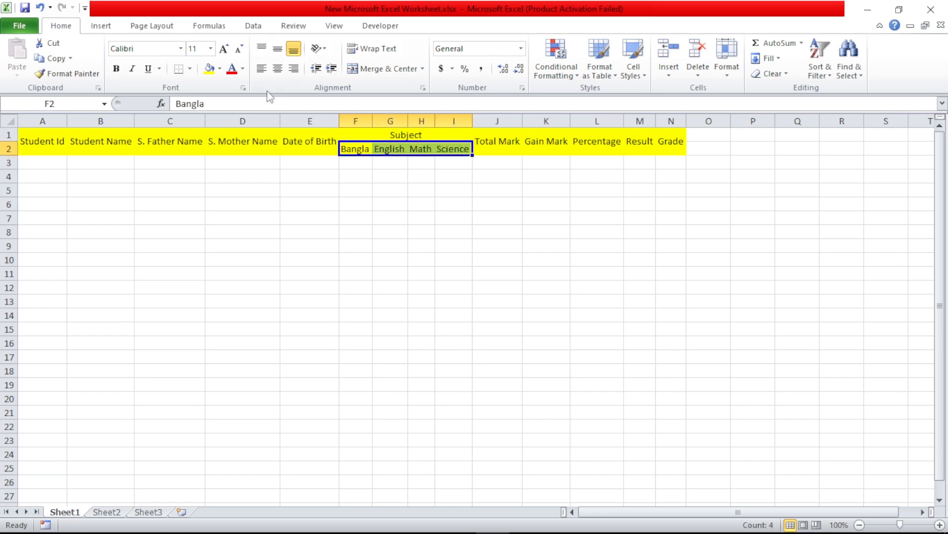
{"action": "left_click", "coordinate": [221, 69]}
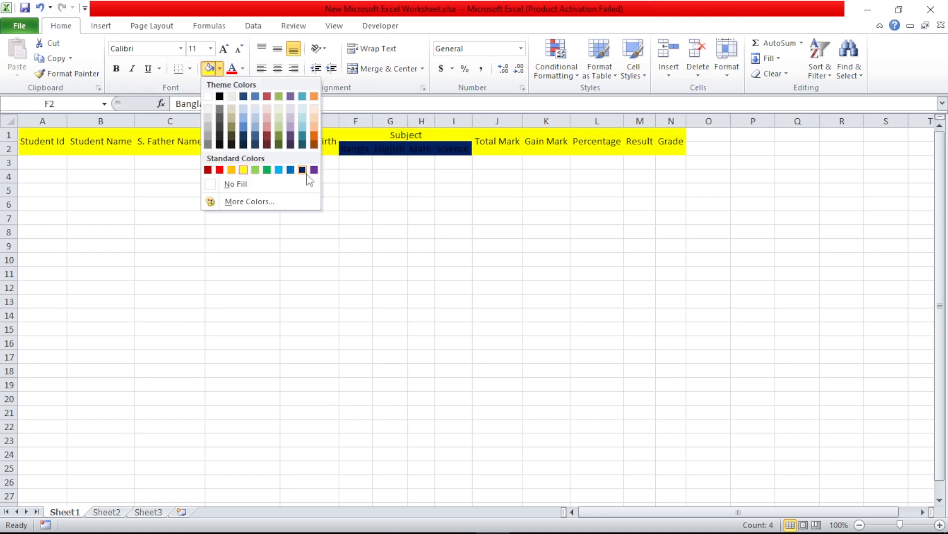
{"action": "left_click", "coordinate": [280, 171]}
{"action": "left_click", "coordinate": [390, 232]}
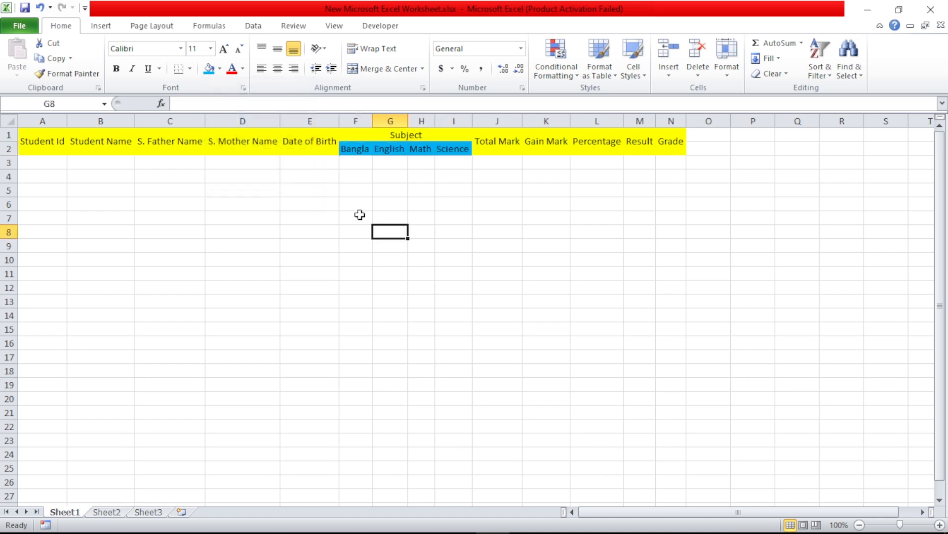
- Apply All Borders to the header range A1:N2
{"action": "left_click_drag", "start_coordinate": [45, 143], "coordinate": [678, 148]}
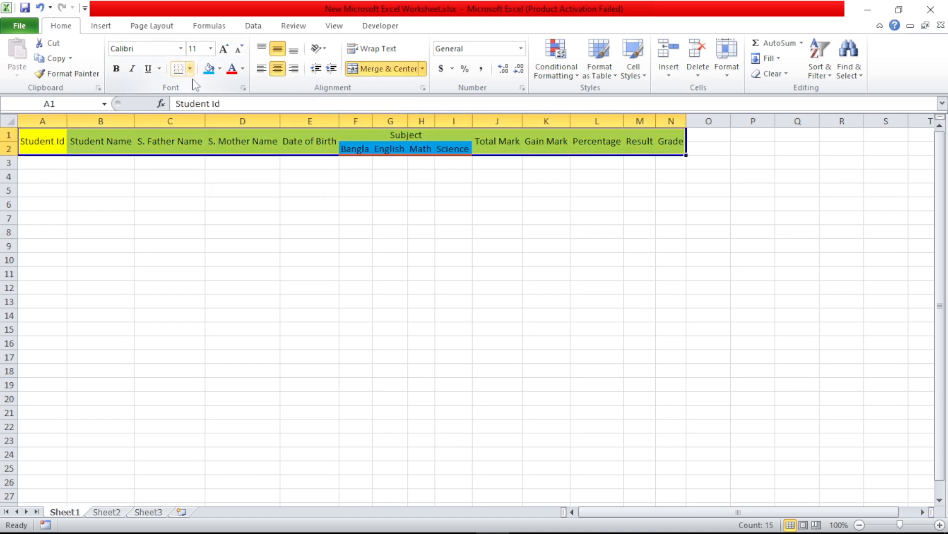
{"action": "left_click", "coordinate": [190, 68]}
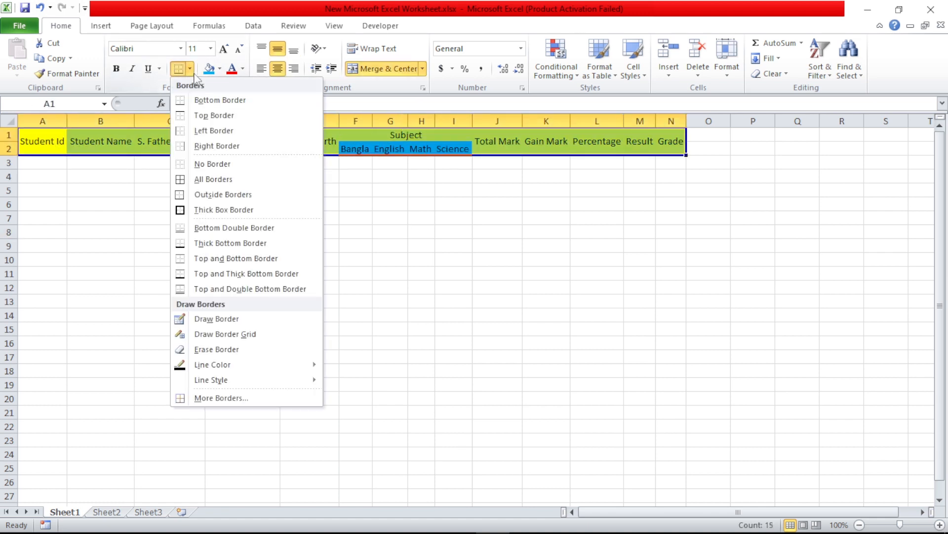
{"action": "left_click", "coordinate": [205, 180]}
{"action": "left_click", "coordinate": [447, 234]}
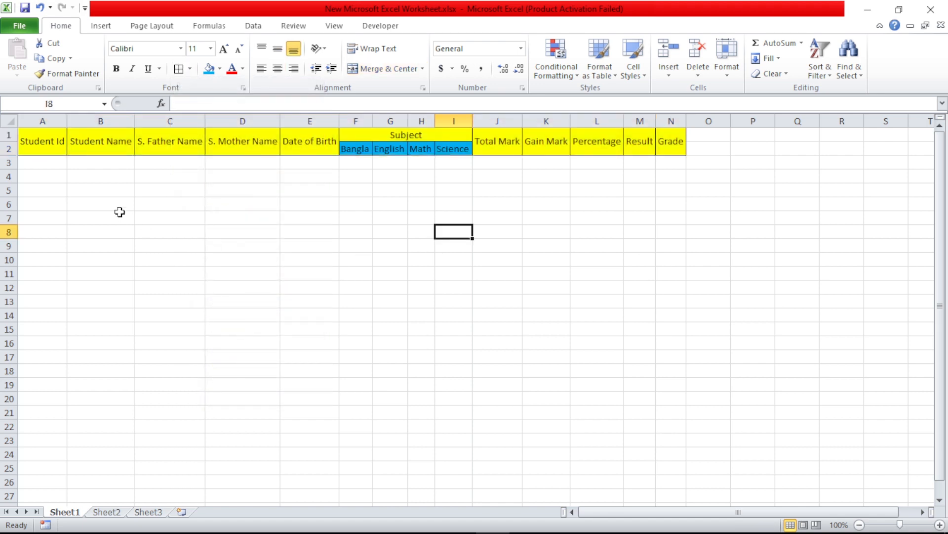
- Enter the first two consecutive student IDs in A3:A4 and fill the series down through A12
{"action": "left_click", "coordinate": [37, 163]}
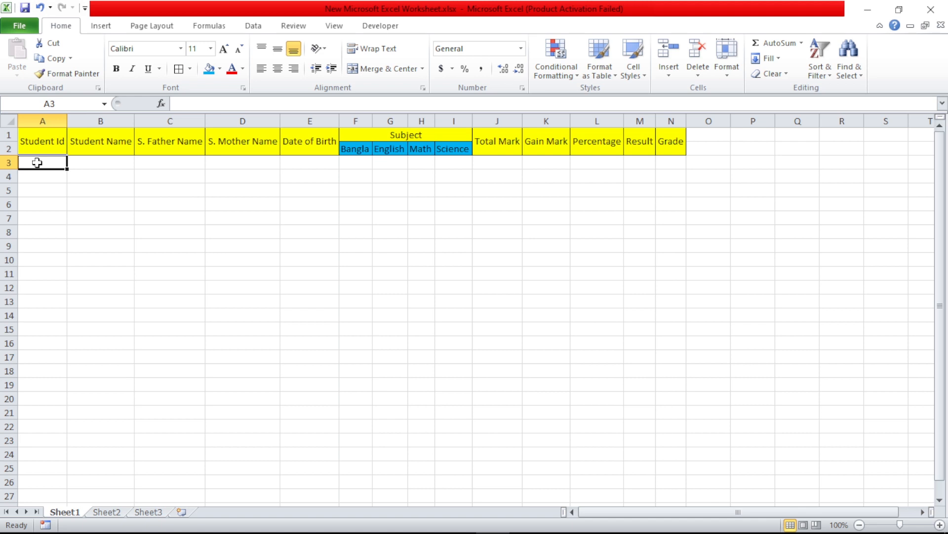
{"action": "type", "text": "1001"}
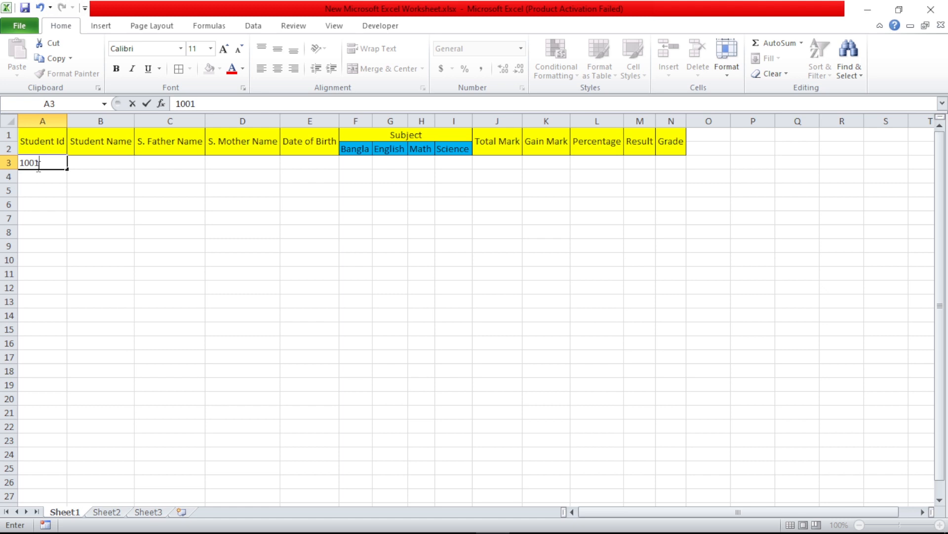
{"action": "key", "text": "Return"}
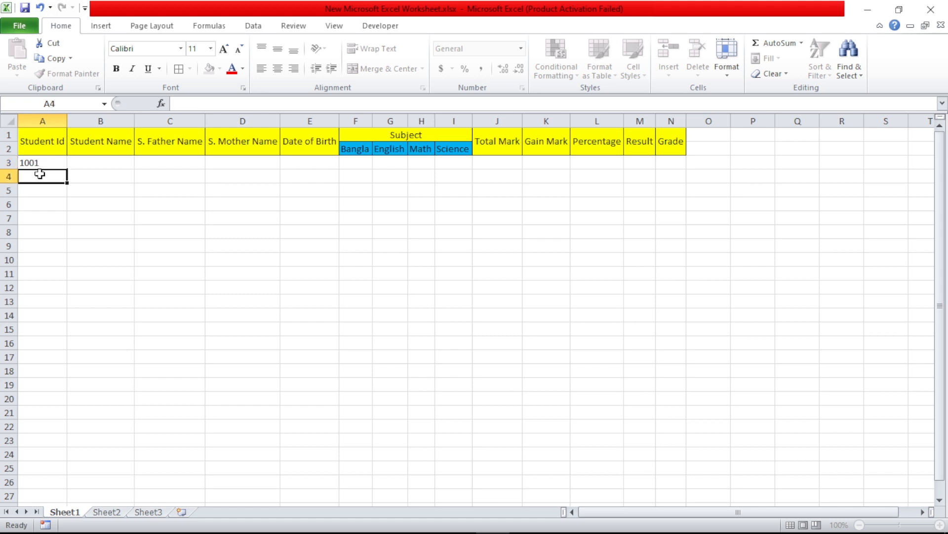
{"action": "type", "text": "1002"}
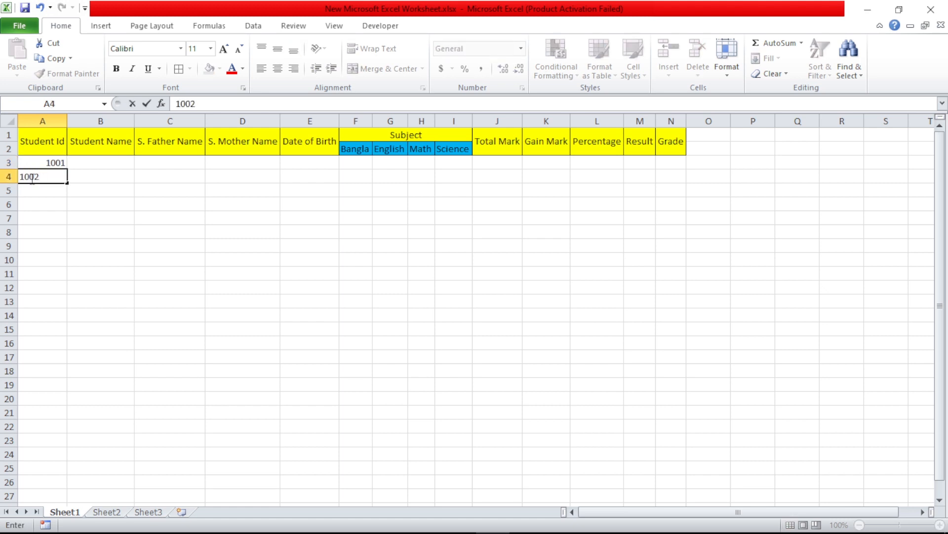
{"action": "key", "text": "Return"}
{"action": "left_click_drag", "start_coordinate": [52, 163], "coordinate": [66, 293]}
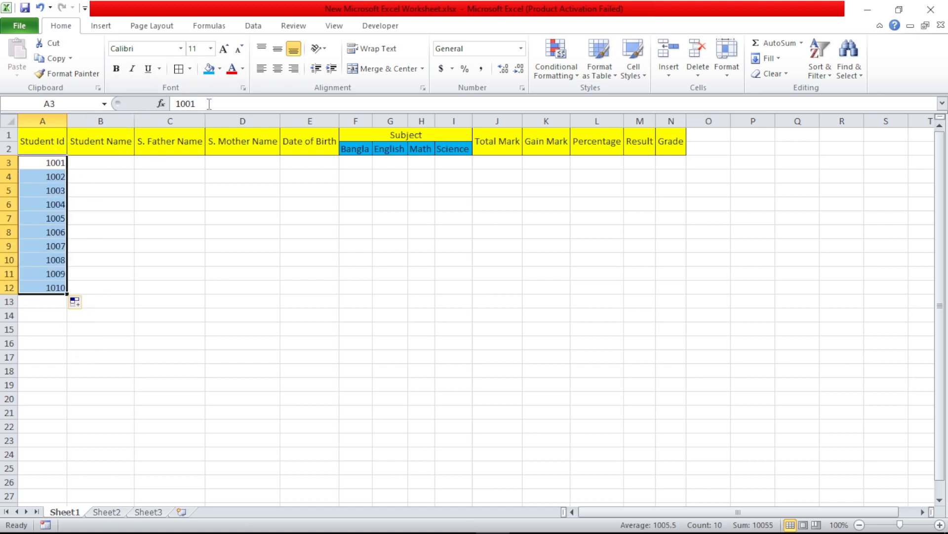
- Enter Student 1 as the first student's name in B3
{"action": "left_click", "coordinate": [120, 190]}
{"action": "left_click", "coordinate": [120, 162]}
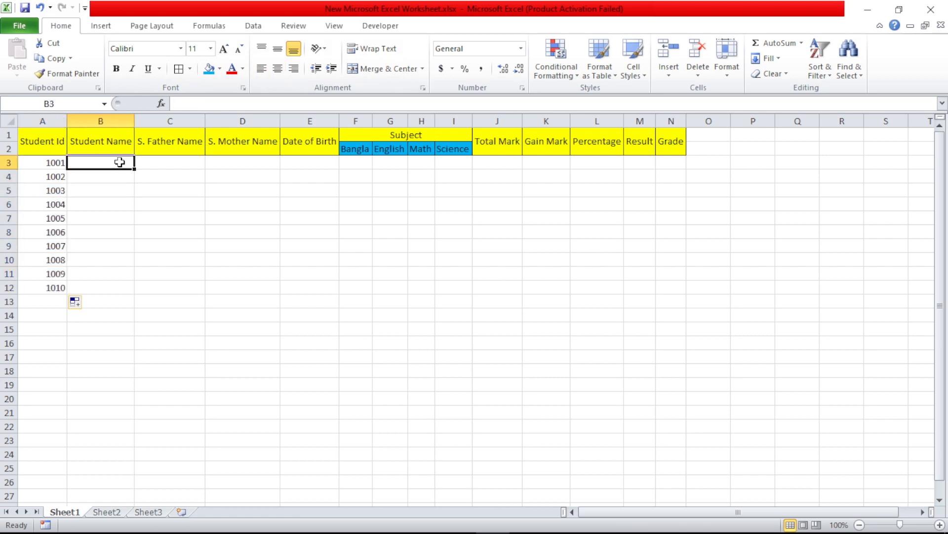
{"action": "type", "text": "Sa"}
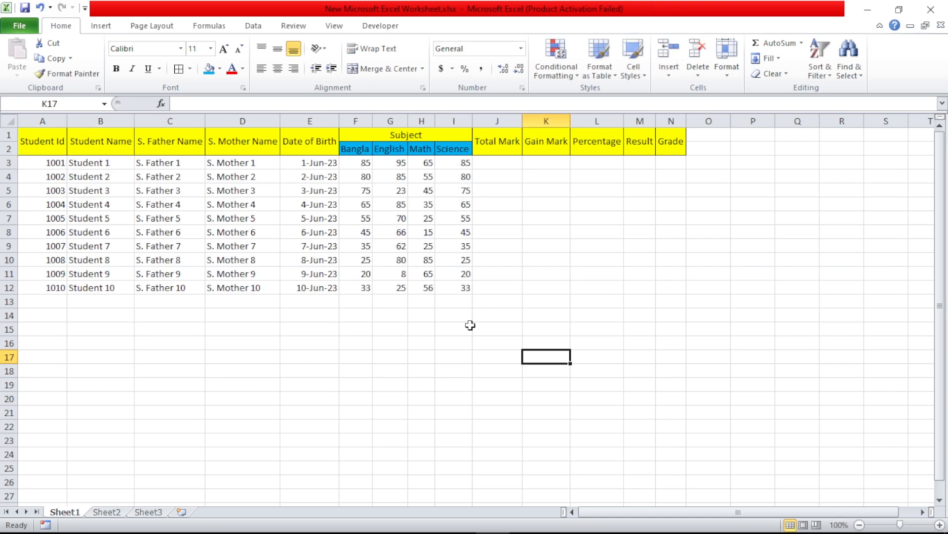
- Apply All Borders to the student data range A3:N12
{"action": "left_click_drag", "start_coordinate": [31, 161], "coordinate": [674, 288]}
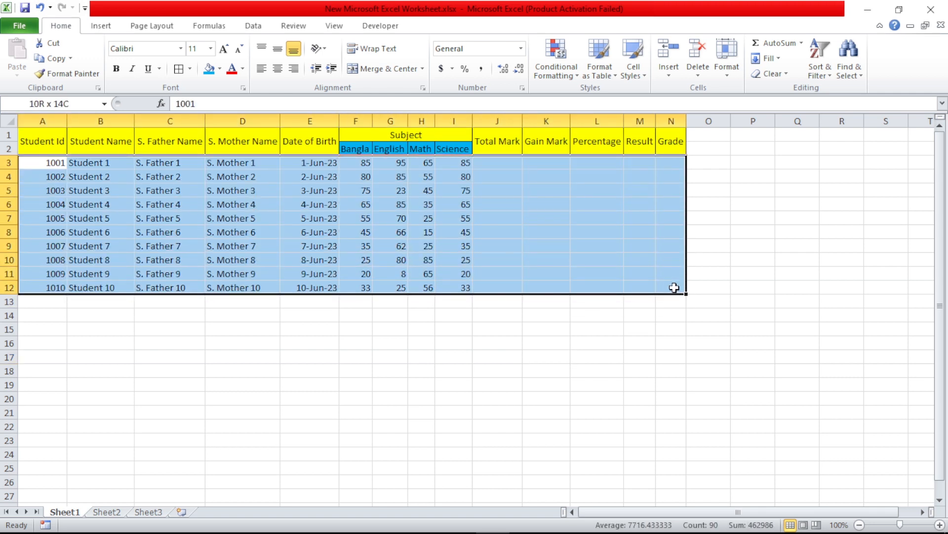
{"action": "left_click", "coordinate": [179, 68]}
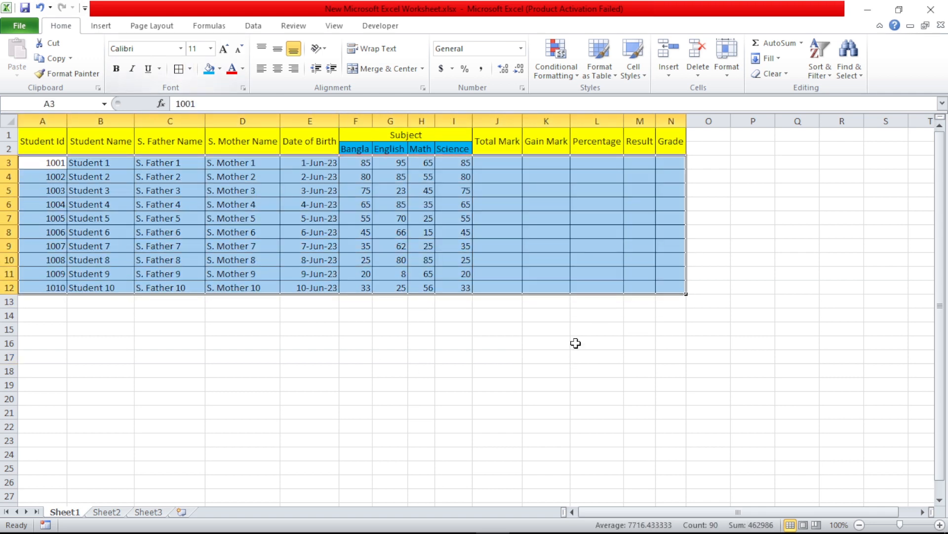
{"action": "left_click", "coordinate": [577, 342]}
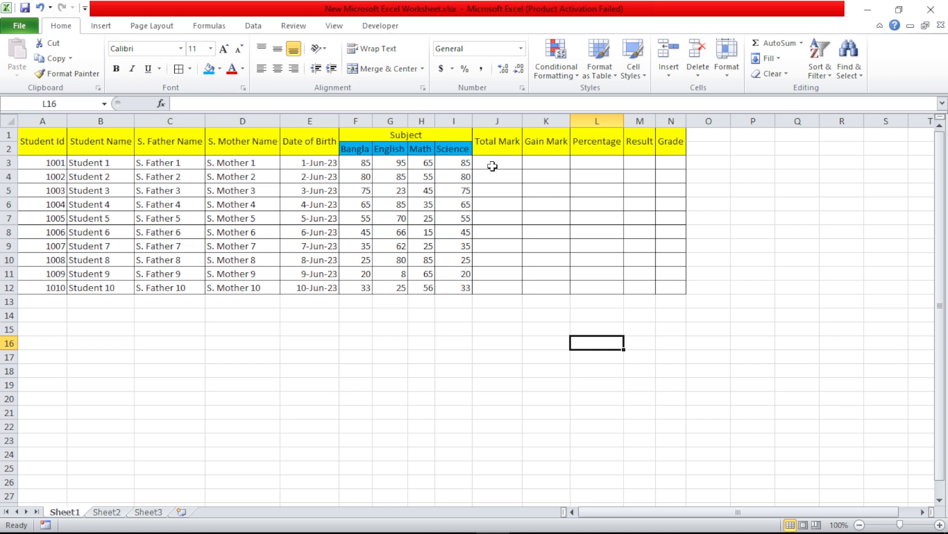
- Enter 400 as the total mark in J3 and J4 and fill it down through J12
{"action": "left_click", "coordinate": [496, 162]}
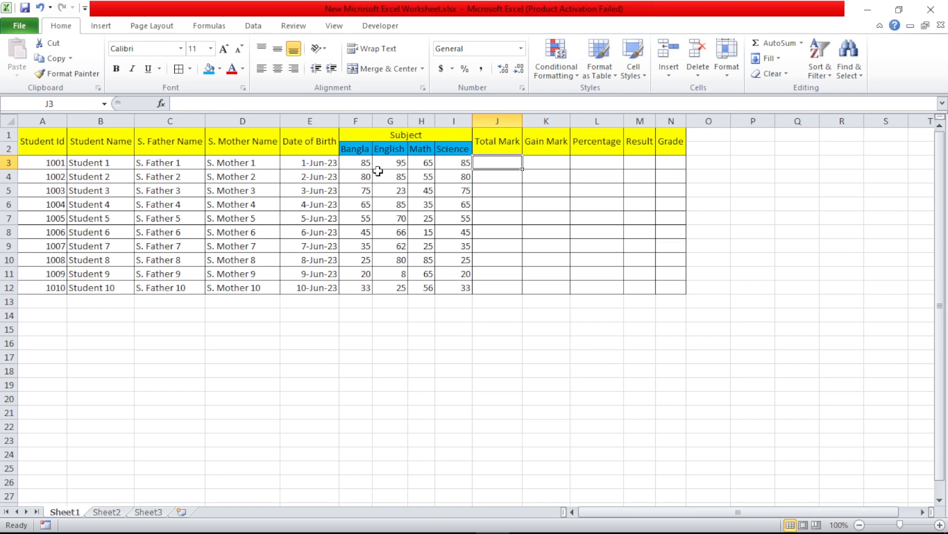
{"action": "type", "text": "400"}
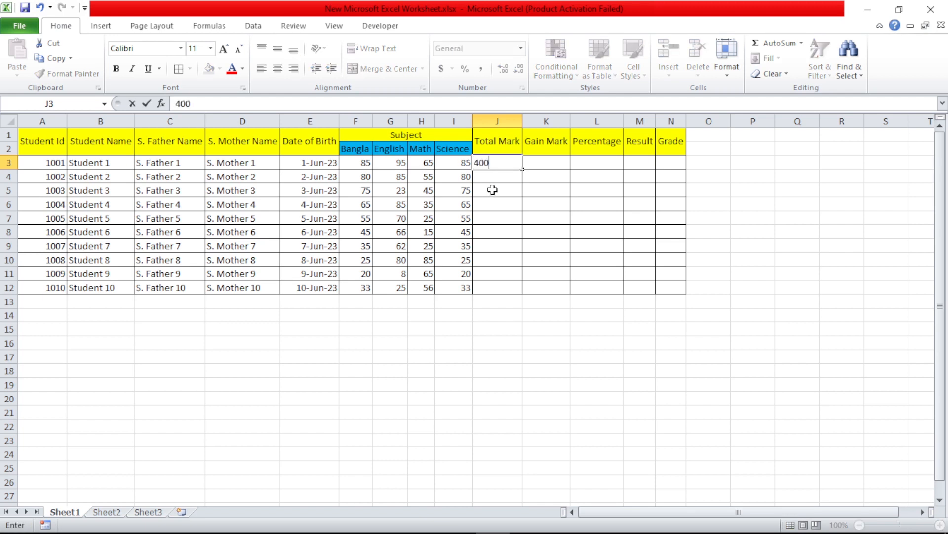
{"action": "left_click", "coordinate": [499, 172]}
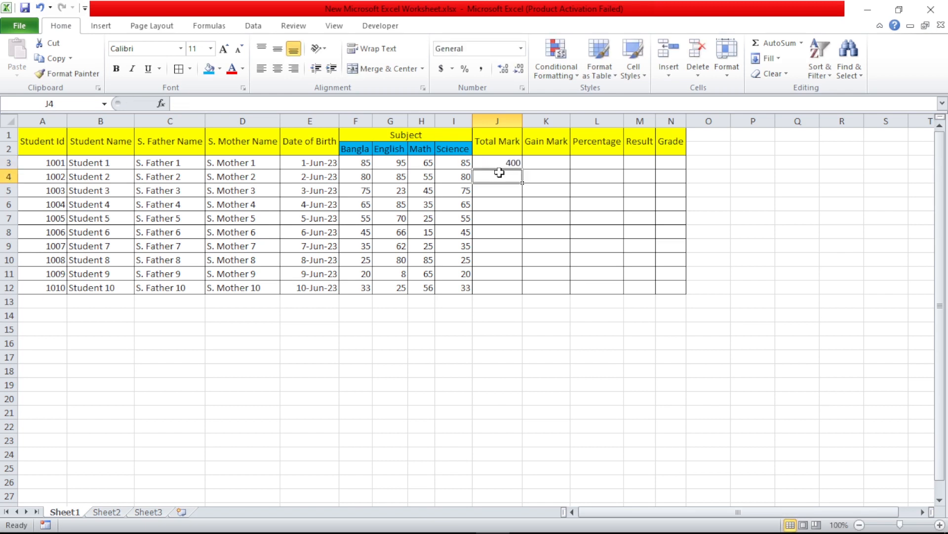
{"action": "type", "text": "400"}
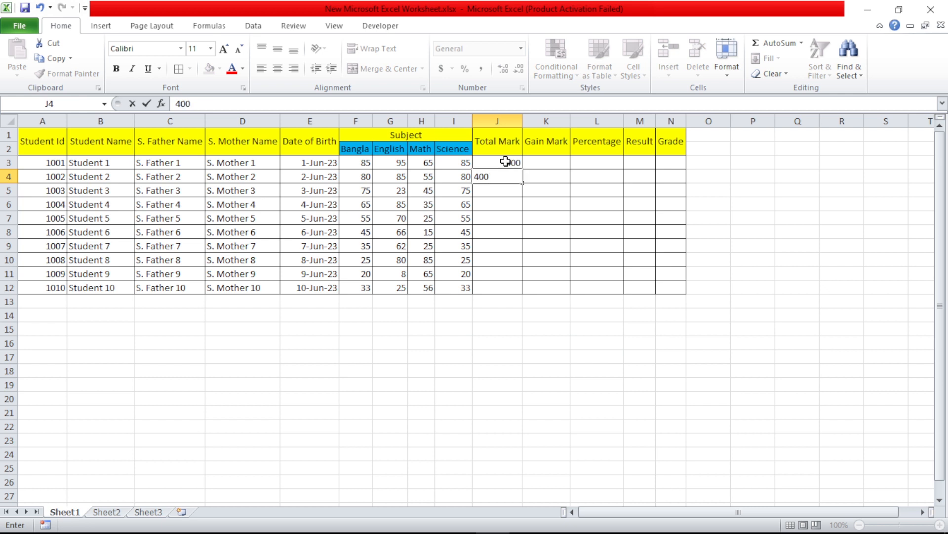
{"action": "double_click", "coordinate": [505, 162]}
{"action": "left_click_drag", "start_coordinate": [505, 162], "coordinate": [525, 297]}
{"action": "left_click", "coordinate": [504, 175]}
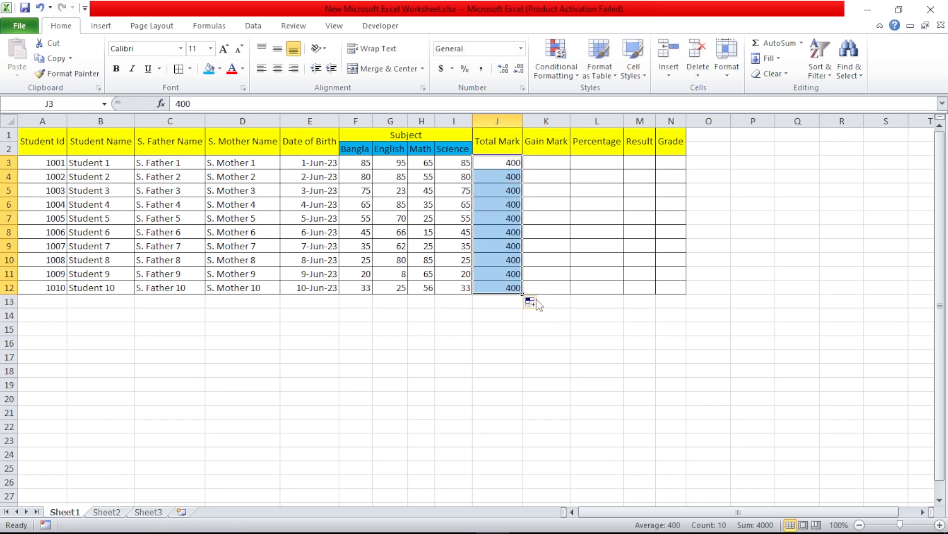
{"action": "left_click", "coordinate": [586, 354]}
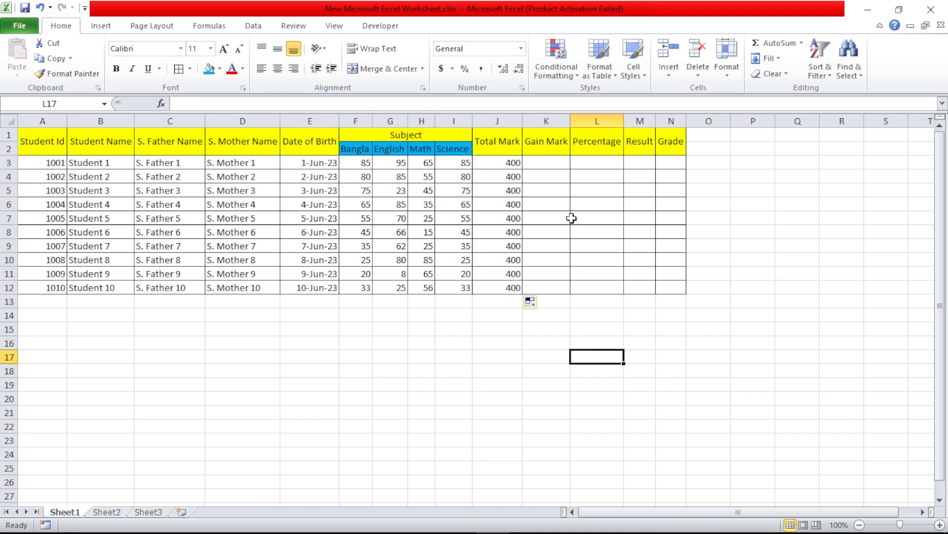
- Enter =SUM(F3:I3) as the gain mark in K3 and fill the formula down through K12
{"action": "left_click", "coordinate": [562, 163]}
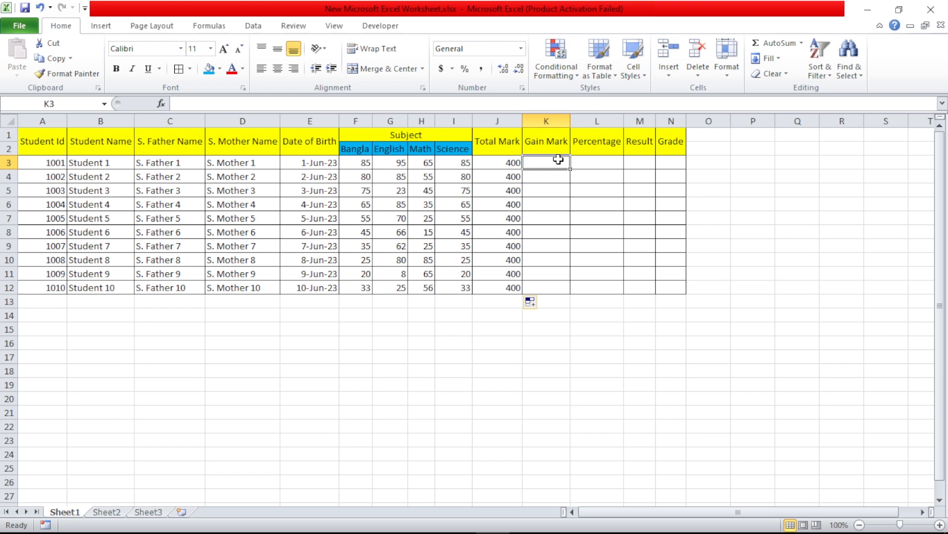
{"action": "type", "text": "=sum"}
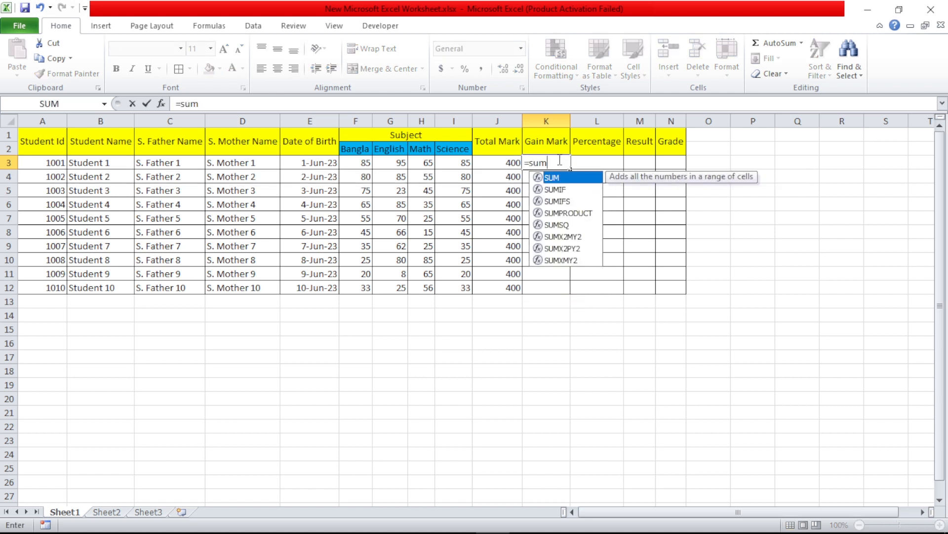
{"action": "key", "text": "Tab"}
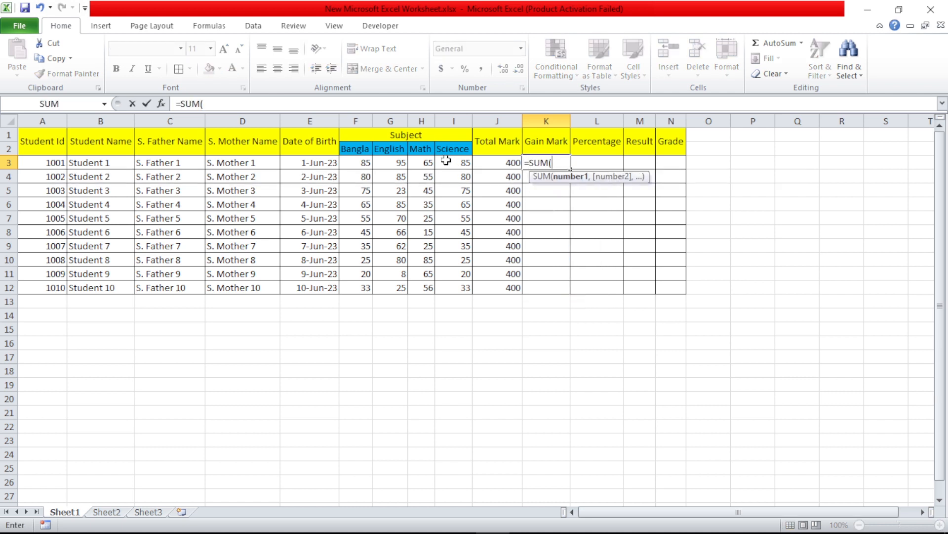
{"action": "left_click_drag", "start_coordinate": [359, 163], "coordinate": [452, 164]}
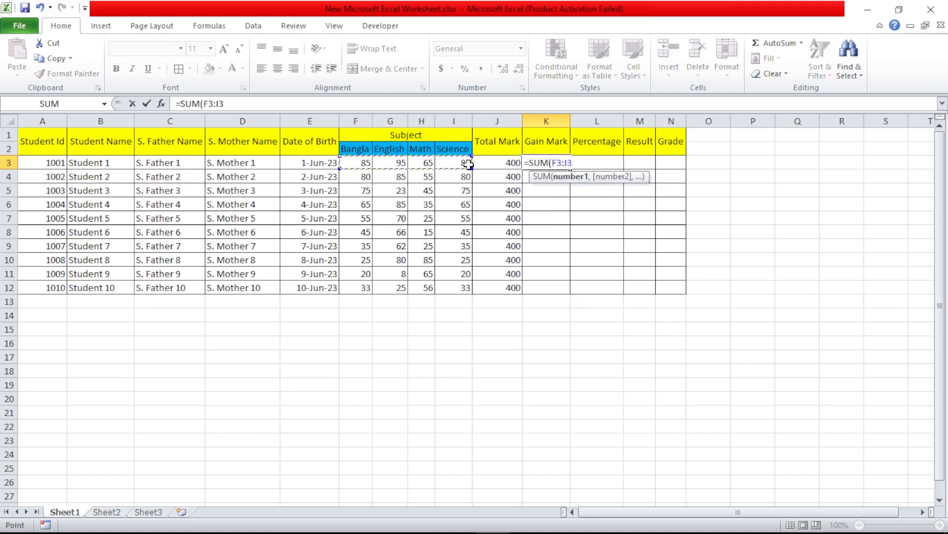
{"action": "type", "text": ")"}
{"action": "key", "text": "Return"}
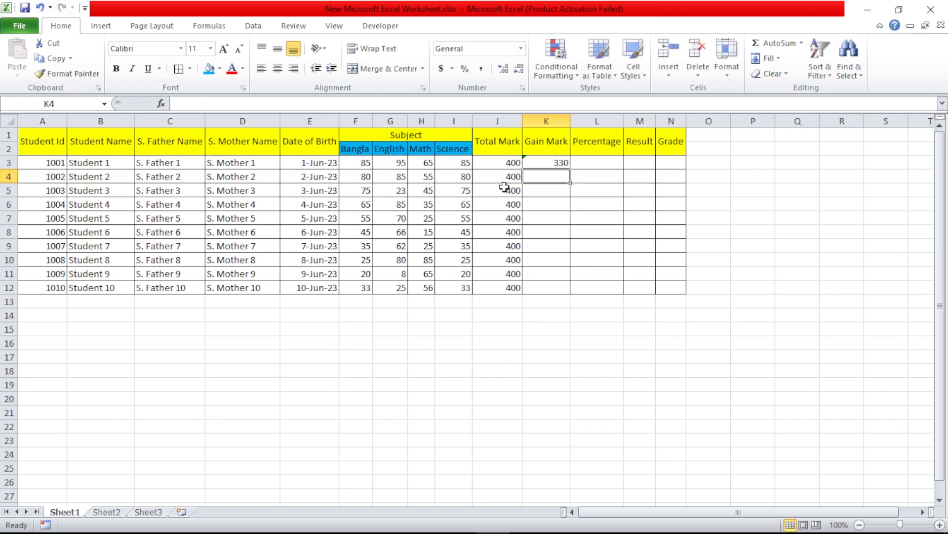
{"action": "left_click", "coordinate": [553, 164]}
{"action": "left_click_drag", "start_coordinate": [569, 170], "coordinate": [565, 289]}
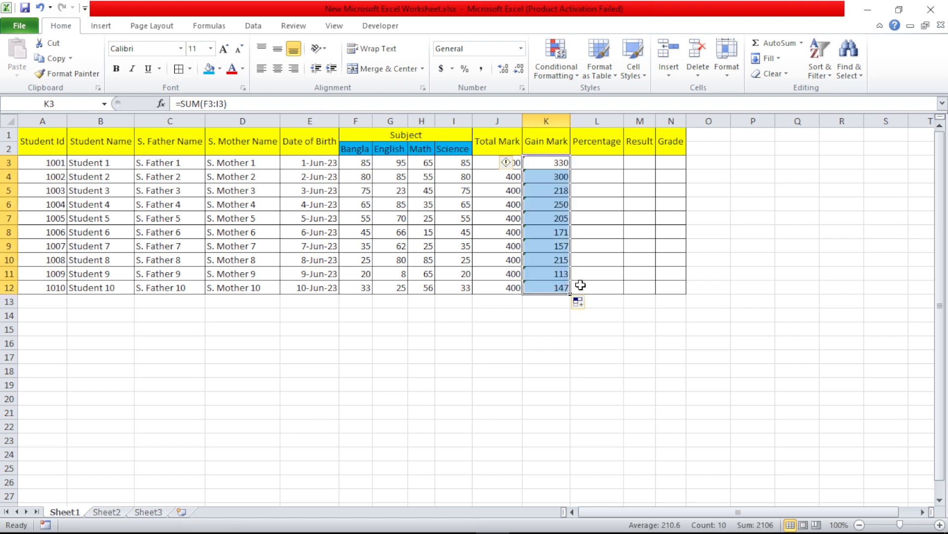
- Enter the percentage formula =K3/J3 in L3 to divide the gain mark by the total mark
{"action": "left_click", "coordinate": [590, 157]}
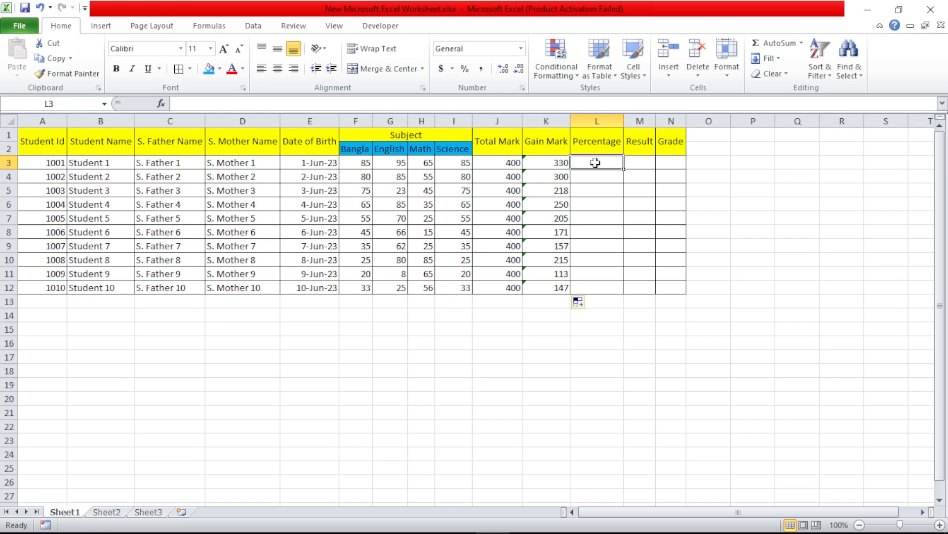
{"action": "type", "text": "="}
{"action": "left_click", "coordinate": [563, 167]}
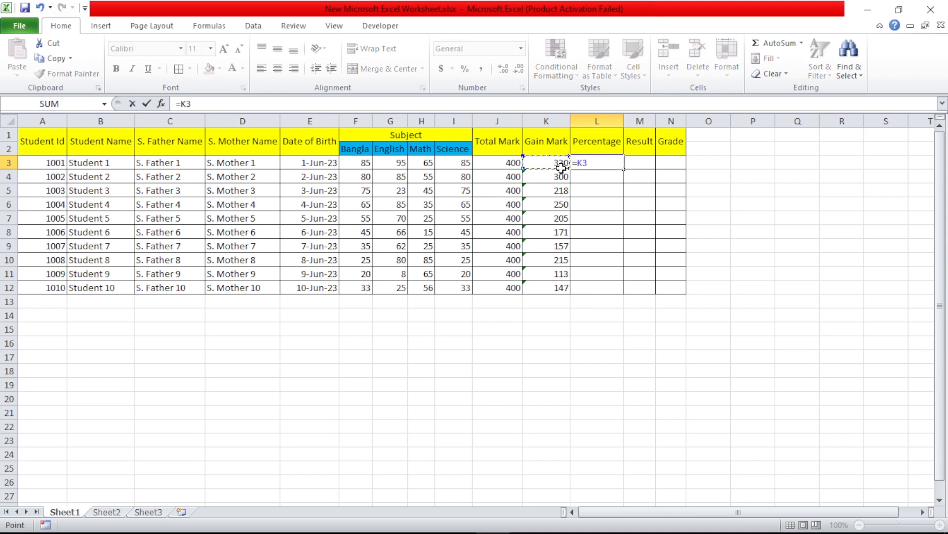
{"action": "type", "text": "/"}
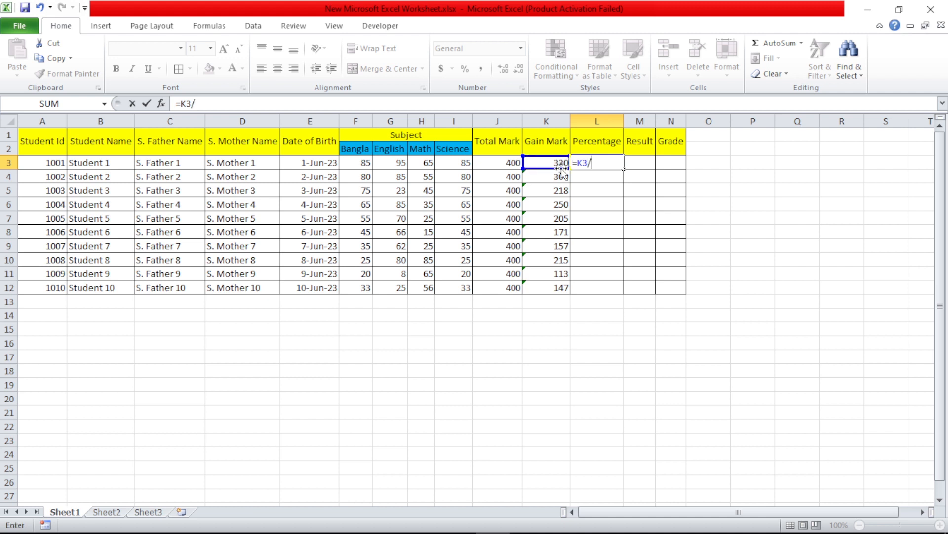
{"action": "left_click", "coordinate": [517, 168]}
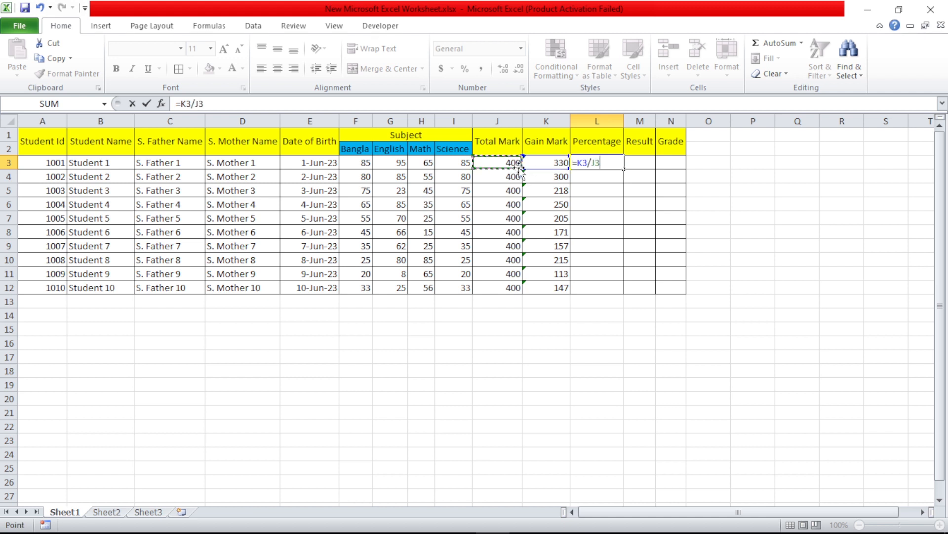
{"action": "key", "text": "Return"}
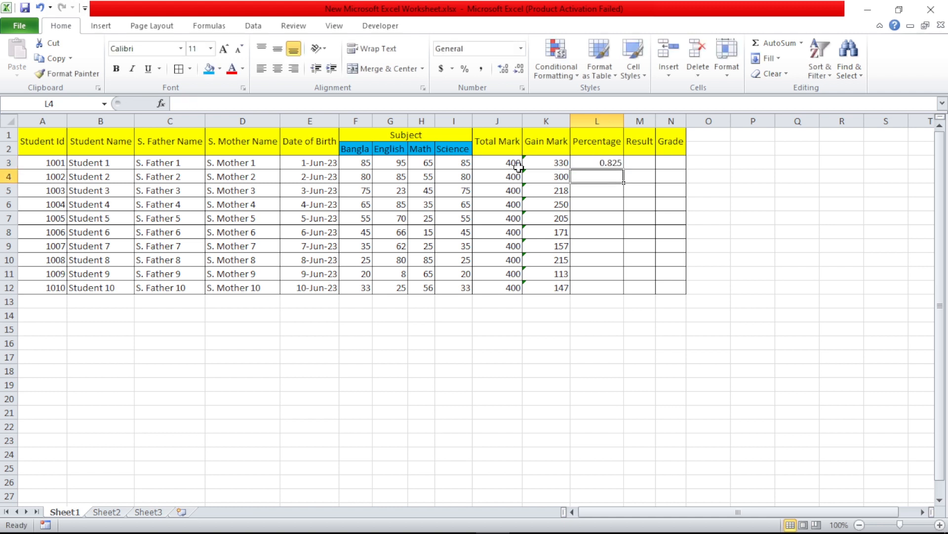
- Apply the Percentage number format to L3 and fill its formula down through L12
{"action": "left_click", "coordinate": [611, 162]}
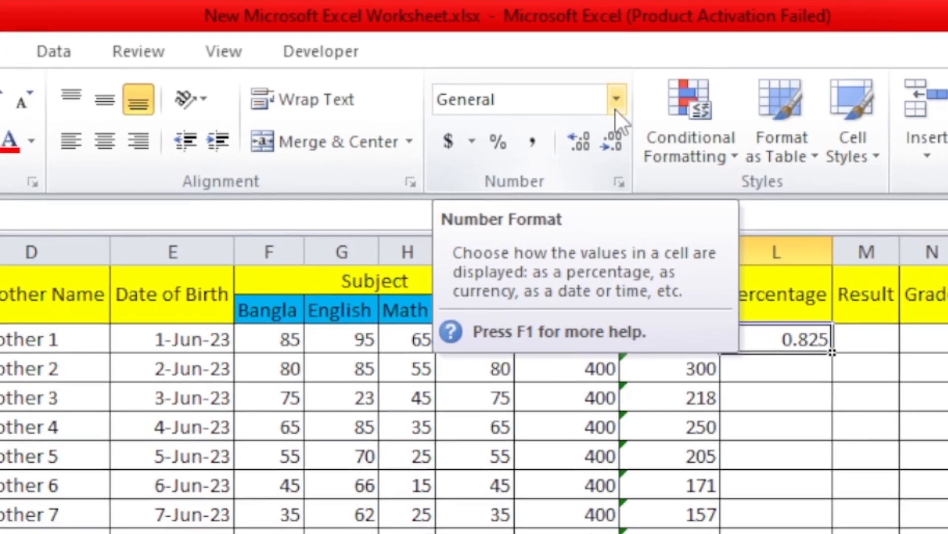
{"action": "left_click", "coordinate": [544, 64]}
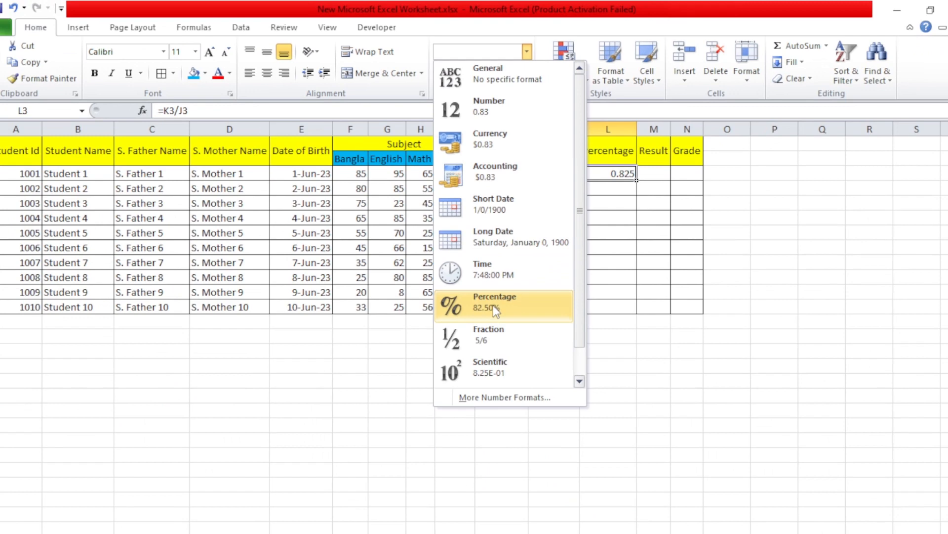
{"action": "left_click", "coordinate": [493, 304]}
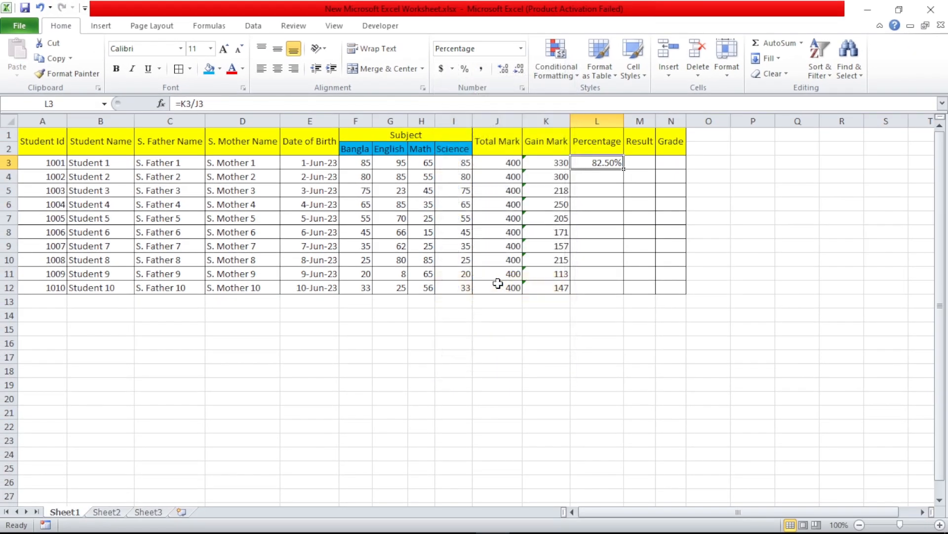
{"action": "left_click", "coordinate": [618, 189]}
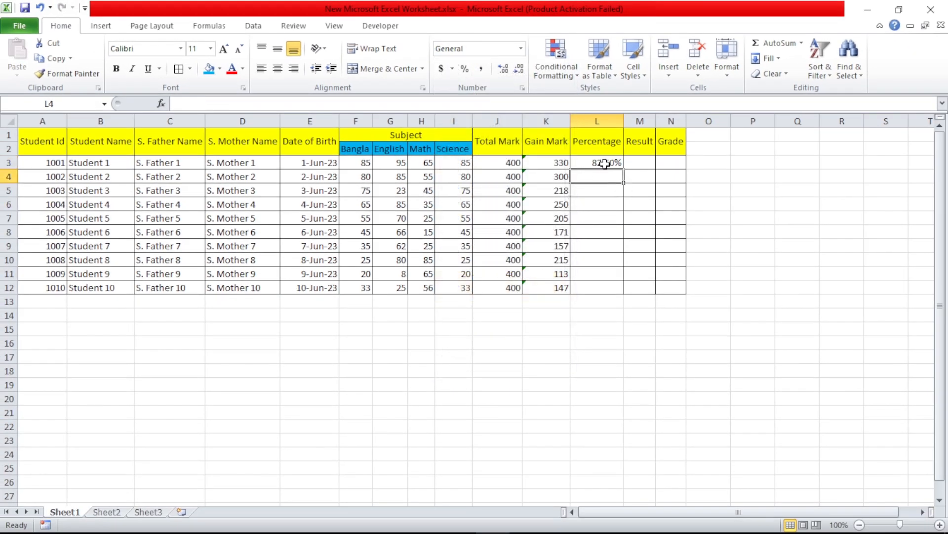
{"action": "left_click", "coordinate": [606, 164]}
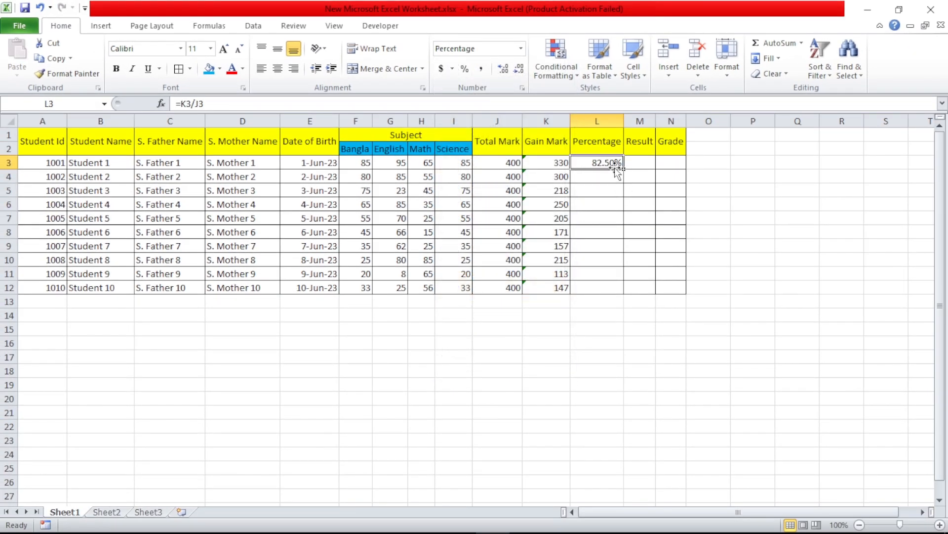
{"action": "left_click_drag", "start_coordinate": [623, 169], "coordinate": [622, 288]}
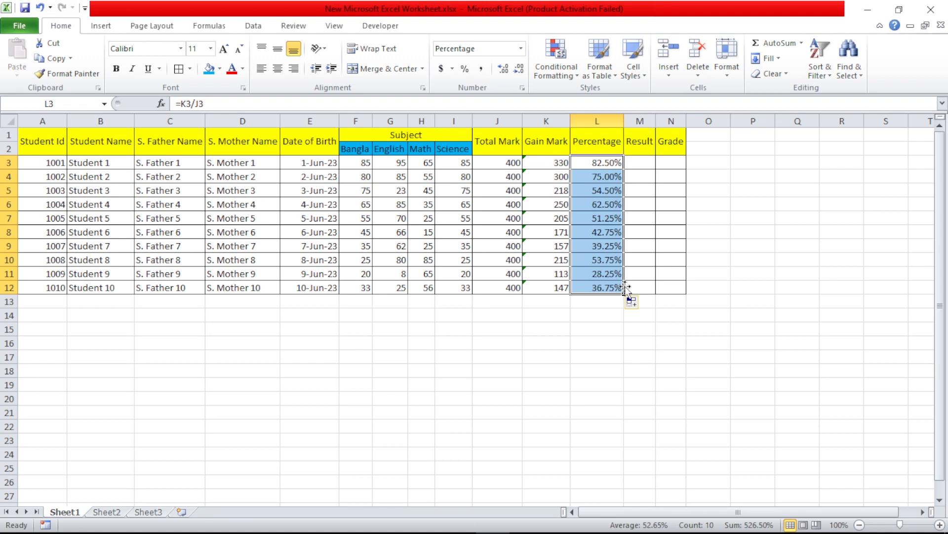
{"action": "left_click", "coordinate": [651, 218]}
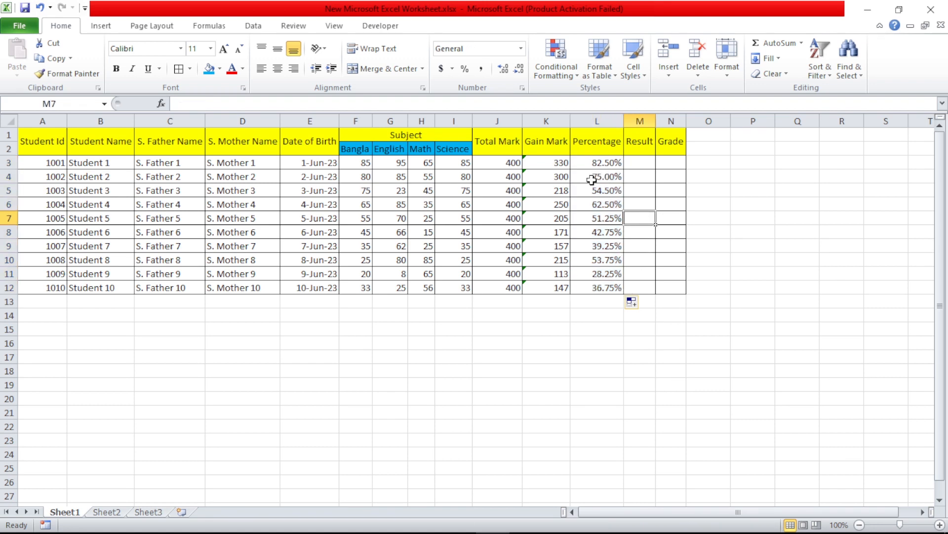